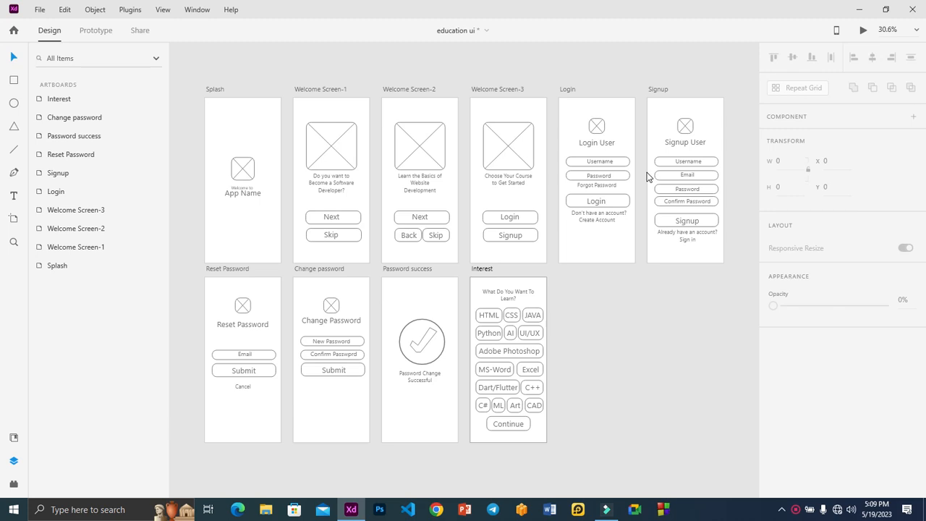
- Place two vertical guides on the Interest artboard along the outer edges of the topic buttons
click(488, 288)
key(ctrl+3)
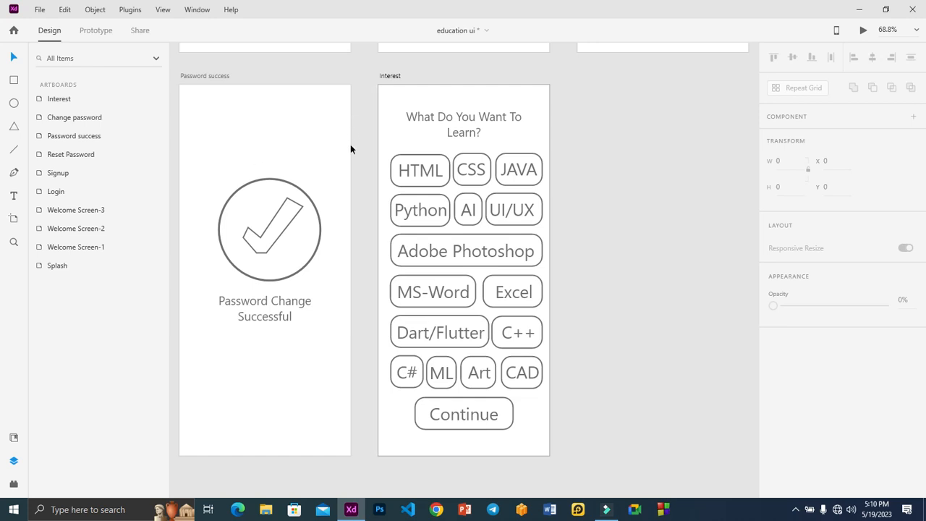
scroll(346, 162, up, 2)
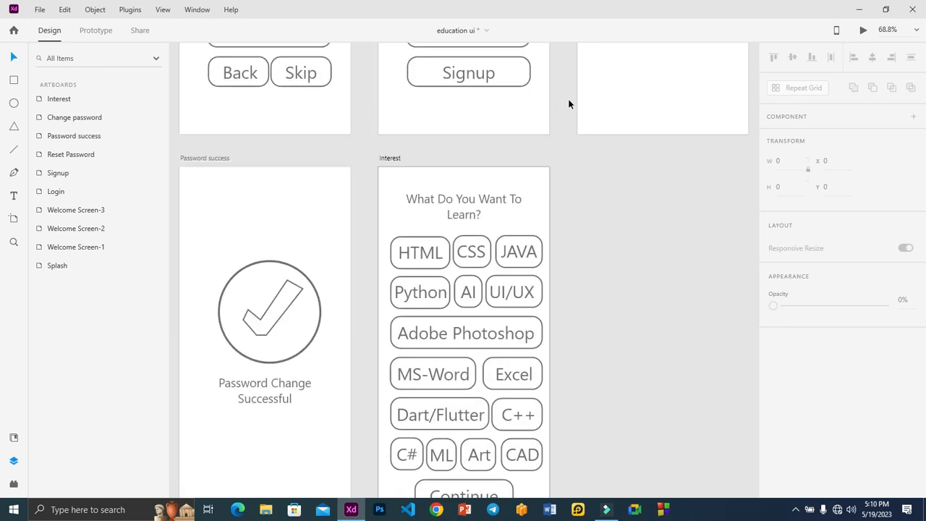
scroll(564, 116, down, 3)
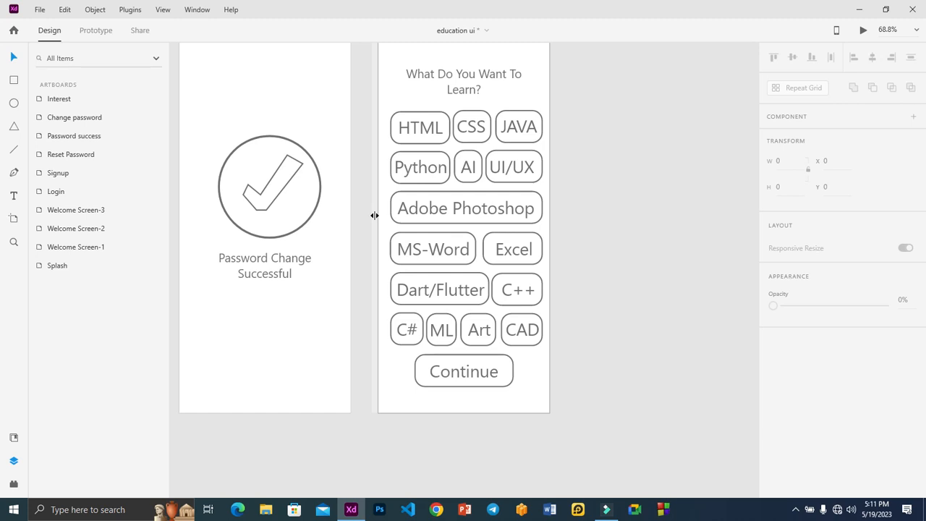
click(375, 215)
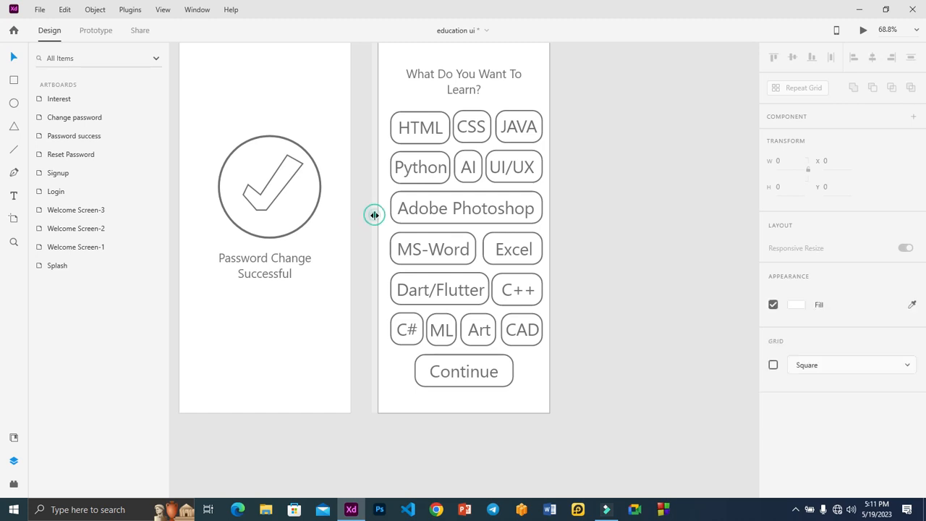
drag(374, 213, 390, 259)
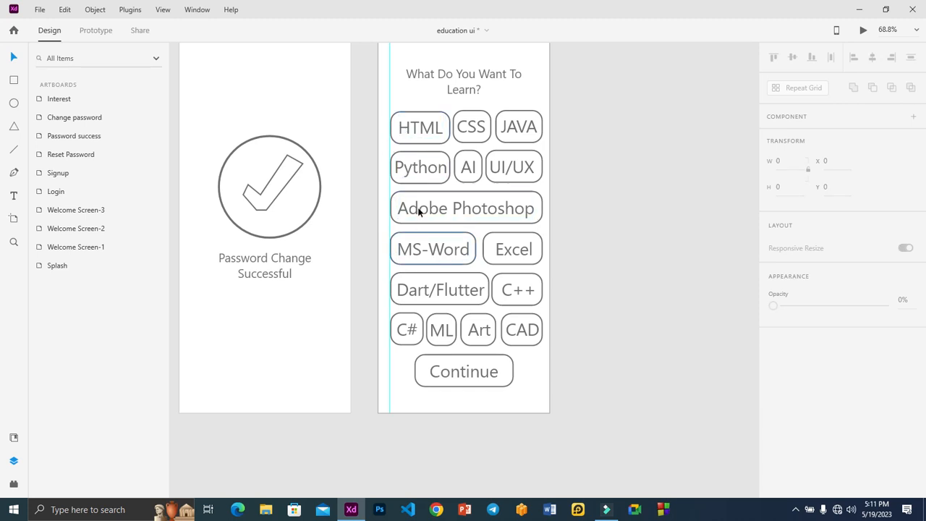
scroll(404, 182, up, 1)
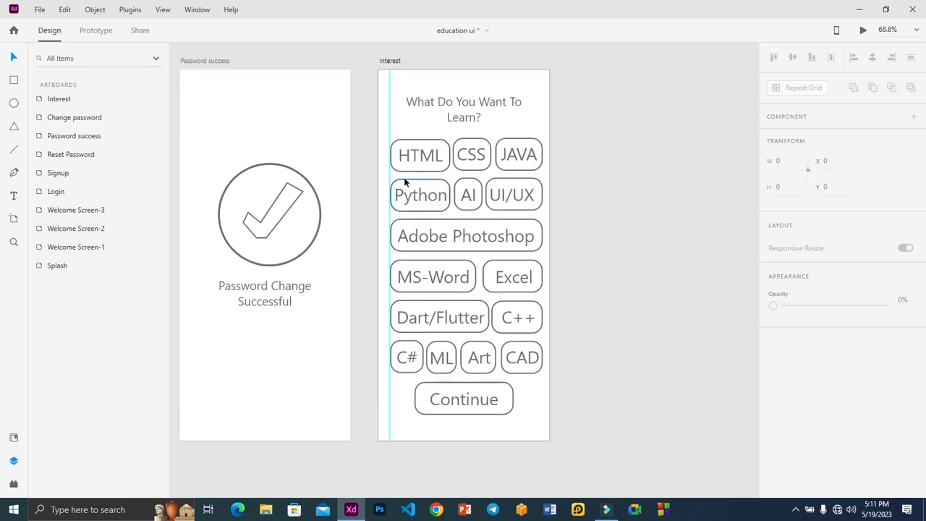
drag(374, 188, 545, 201)
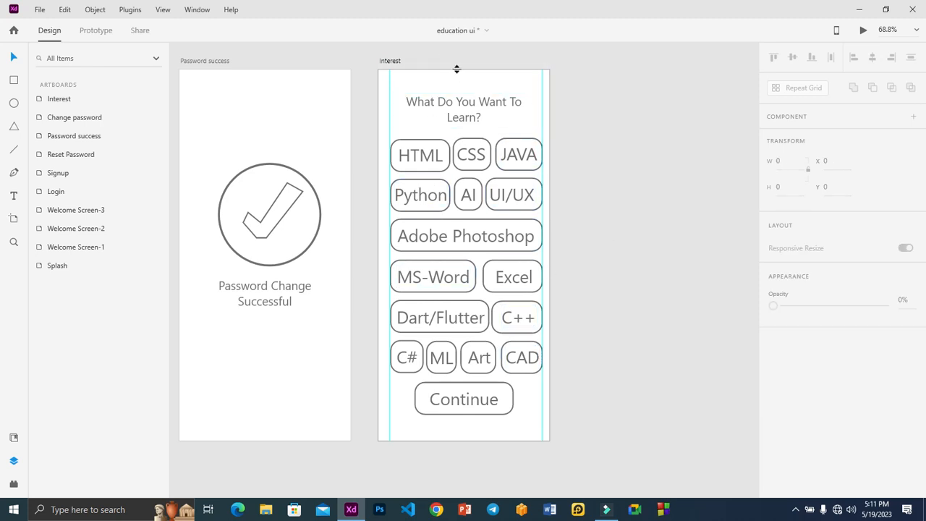
- Place horizontal guides above the first and below the last topic row, and nudge the HTML button with its label to the upper guide
drag(458, 68, 467, 138)
click(434, 151)
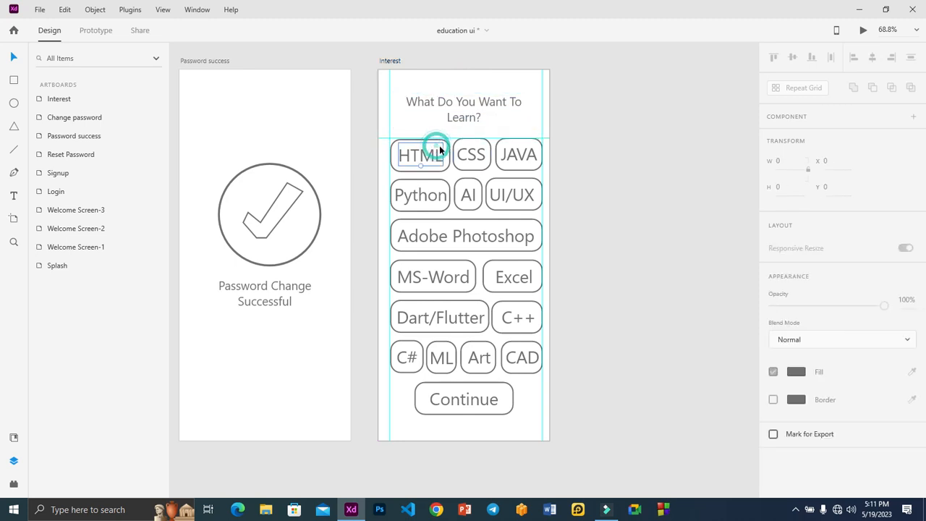
shift+click(443, 173)
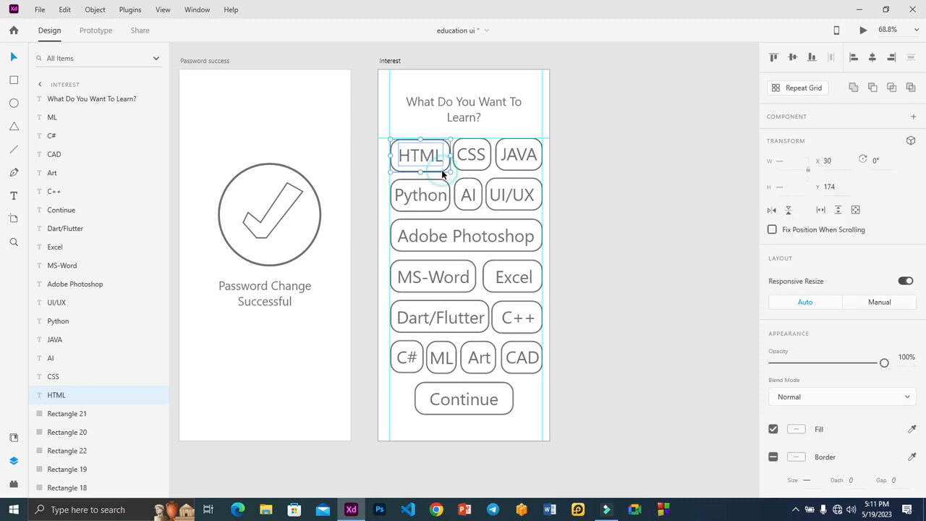
drag(442, 174, 444, 174)
click(606, 138)
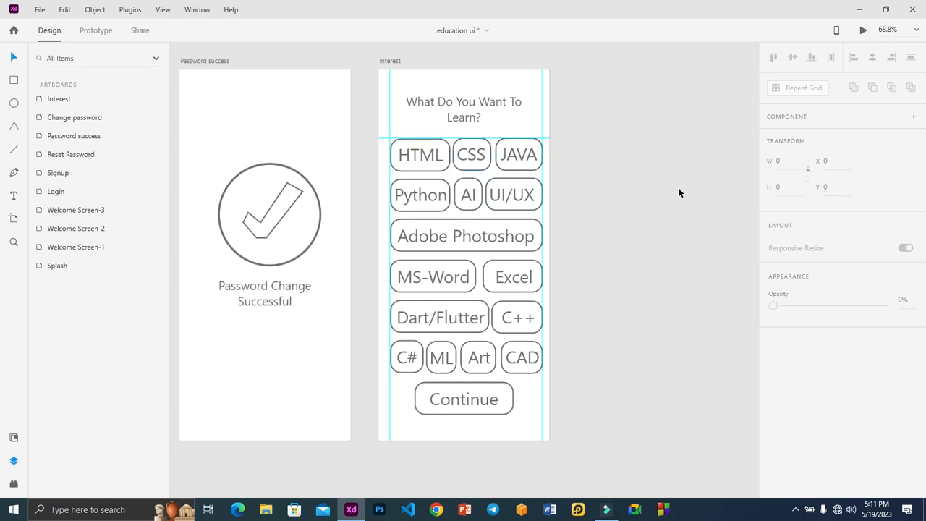
drag(504, 68, 547, 373)
click(619, 305)
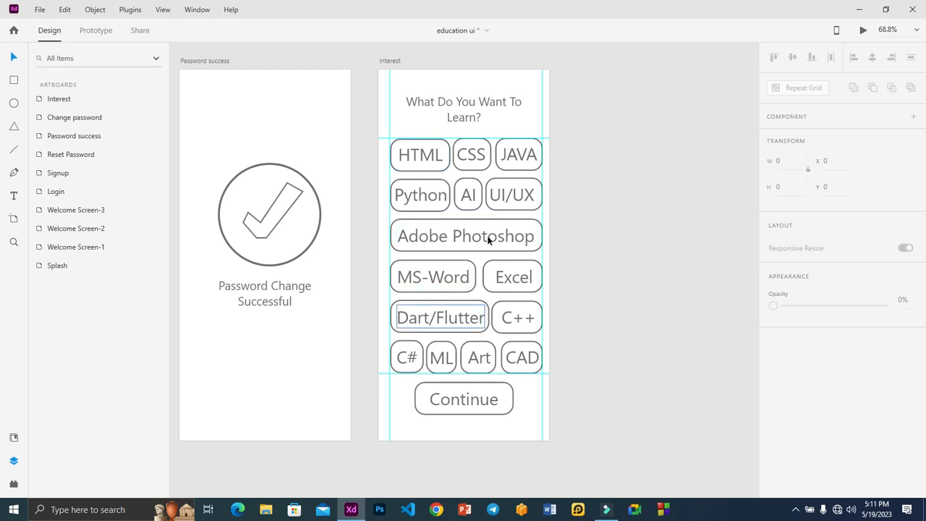
- Select the CSS and JAVA buttons with their labels and nudge them to line up with the upper guide
click(475, 159)
shift+click(473, 154)
shift+click(512, 157)
shift+click(516, 174)
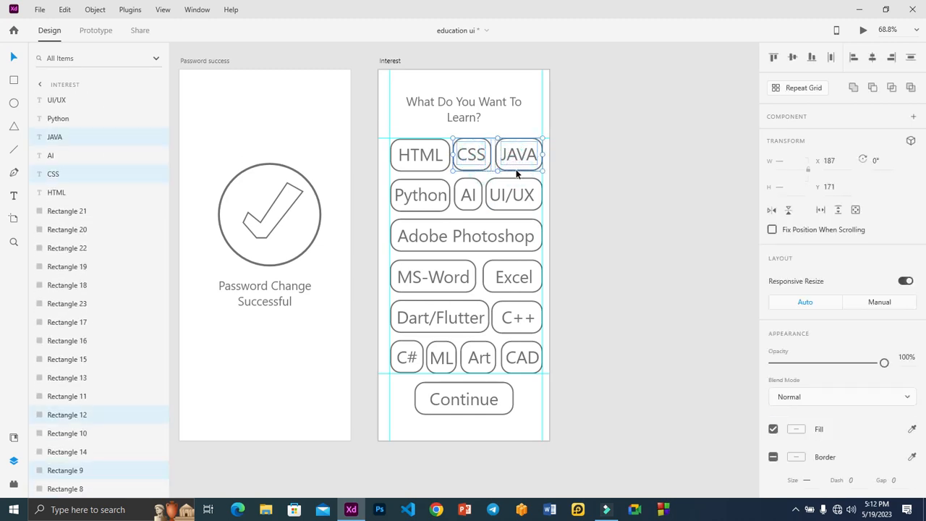
click(596, 147)
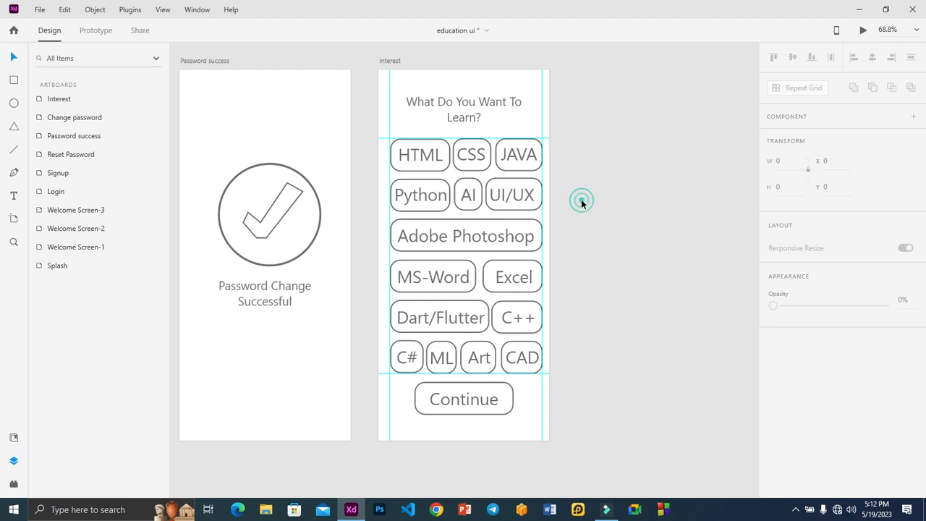
- Show the layout grid on the artboards and replace it with the square grid
click(160, 14)
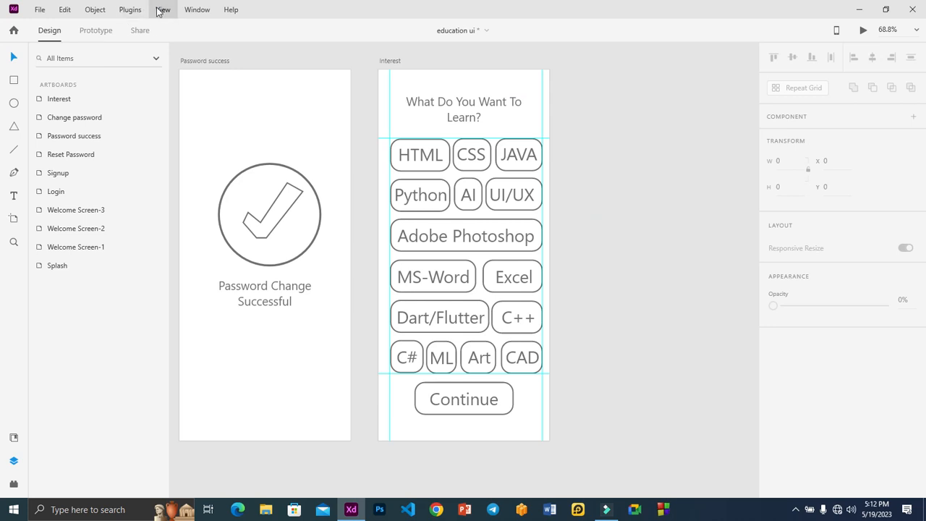
click(160, 10)
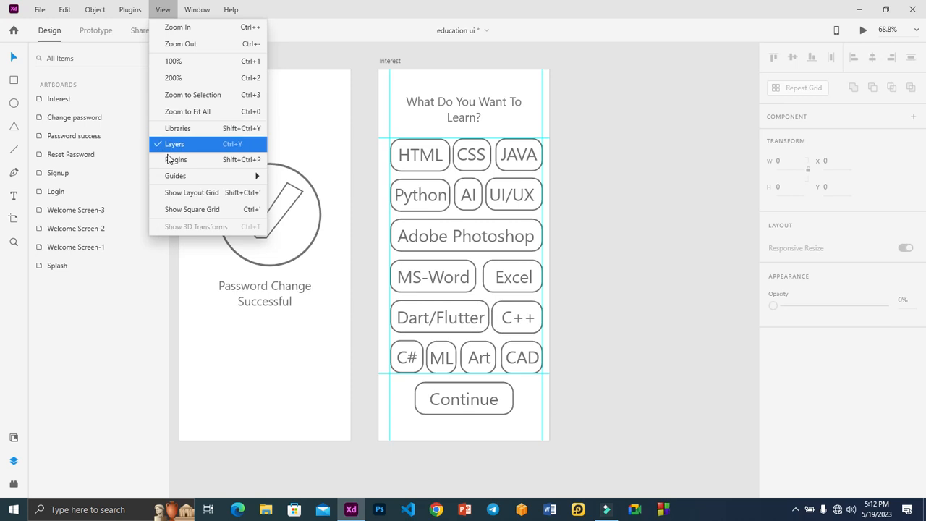
mouse_move(213, 176)
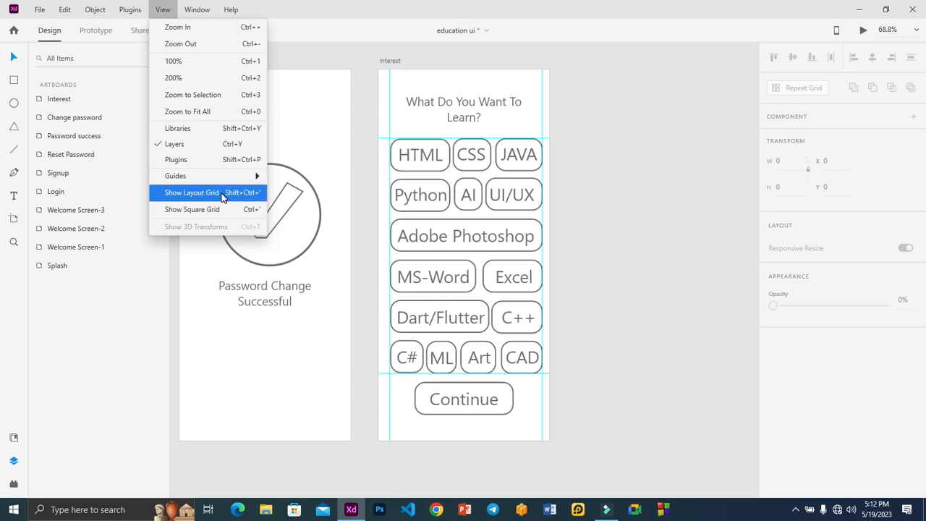
click(223, 198)
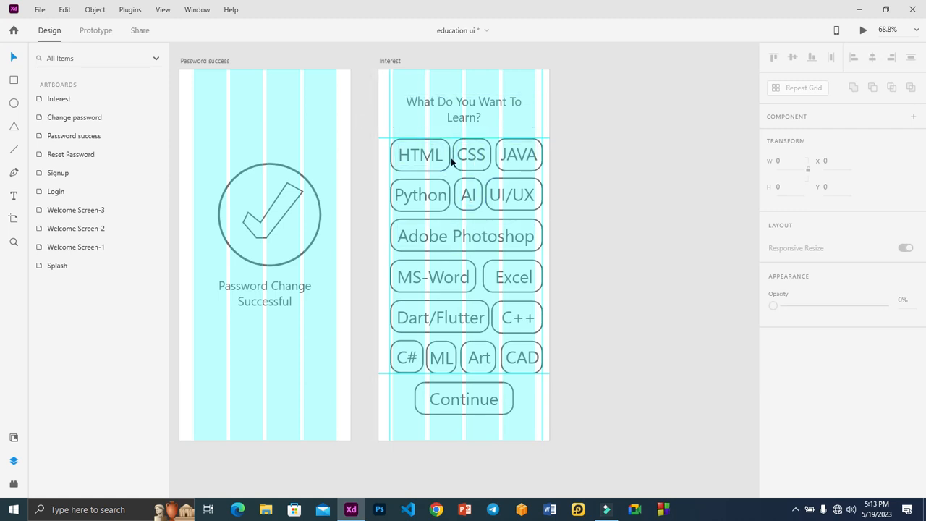
click(164, 9)
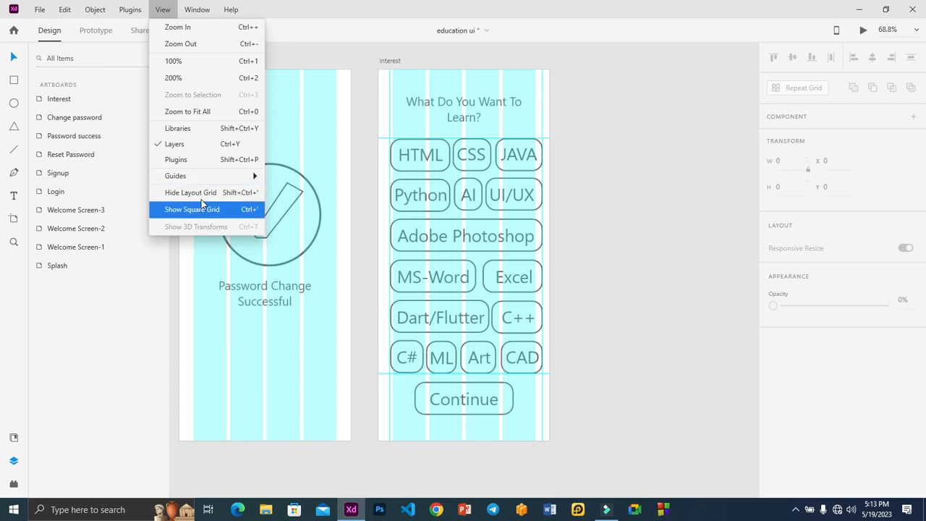
click(206, 210)
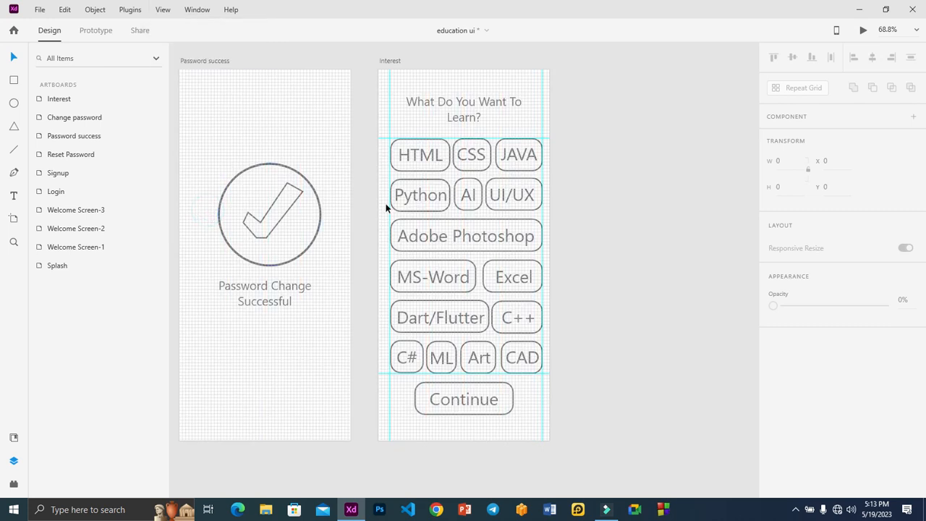
- Move both vertical guides on the Interest artboard outward onto the nearest square grid lines
key(z)
drag(364, 133, 558, 200)
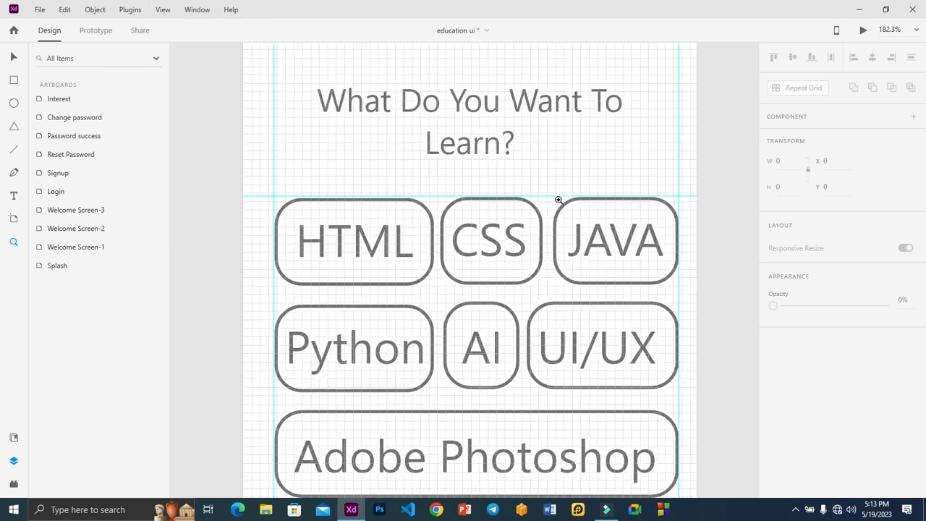
drag(226, 186, 713, 325)
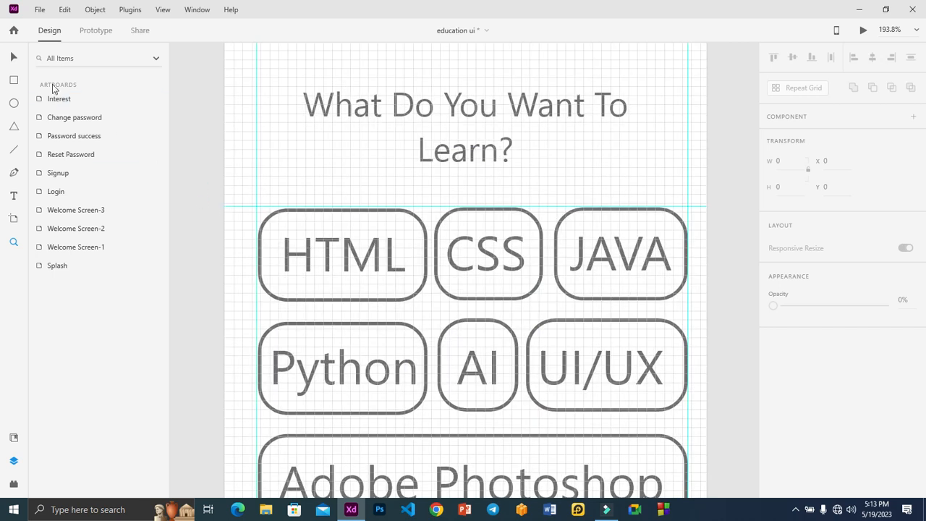
click(13, 59)
drag(687, 200, 691, 199)
drag(257, 185, 252, 186)
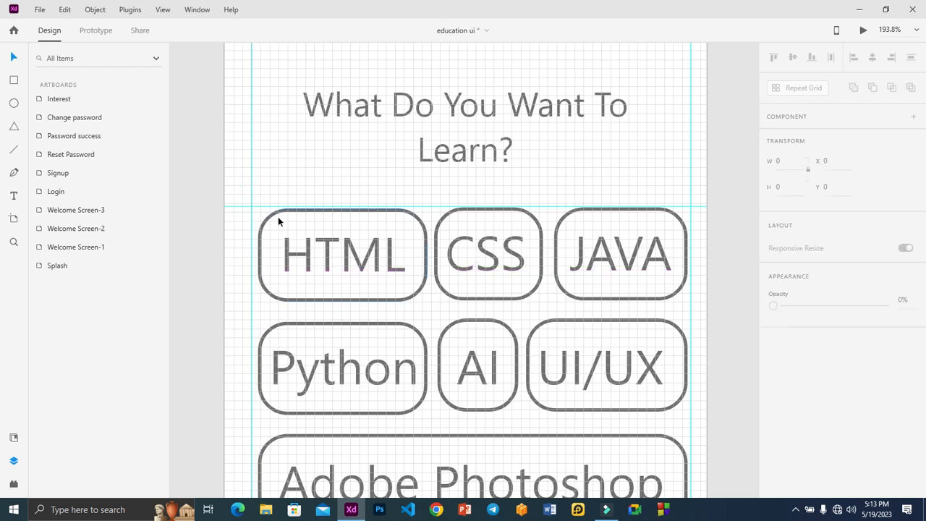
- Extend the HTML button's left edge to the guide at X 24 and pull its right edge in to the grid line
click(279, 214)
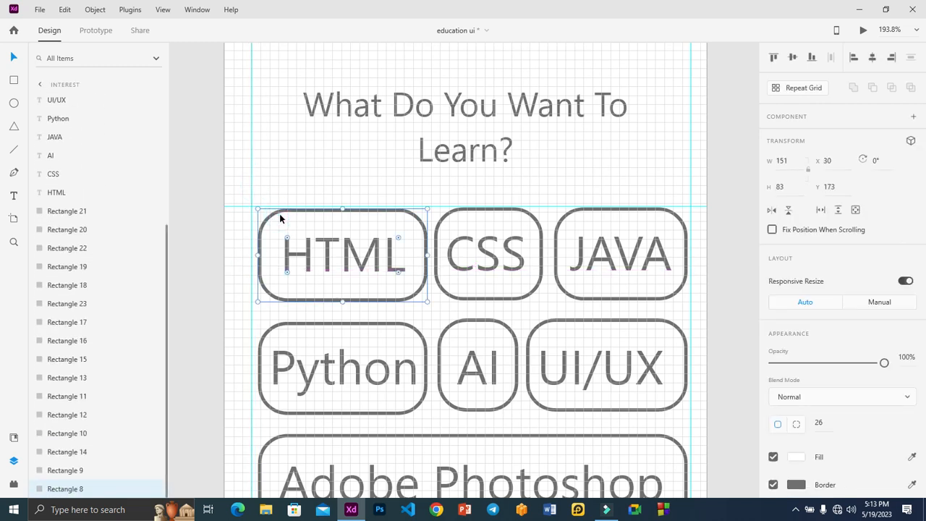
drag(257, 254, 252, 255)
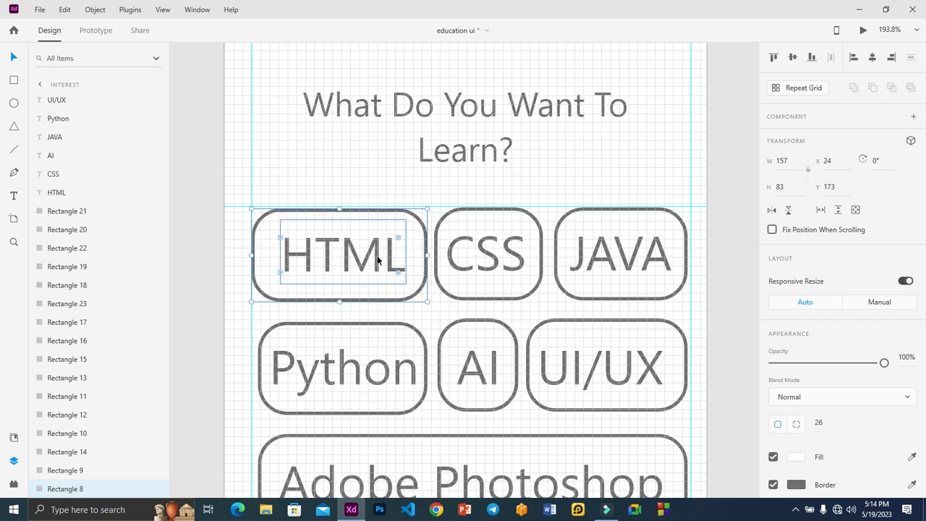
drag(427, 256, 422, 256)
- Widen the CSS button to the grid lines on both sides, starting at X 184, and extend the JAVA button to the outer guide, 122 wide
click(437, 261)
drag(434, 253, 431, 253)
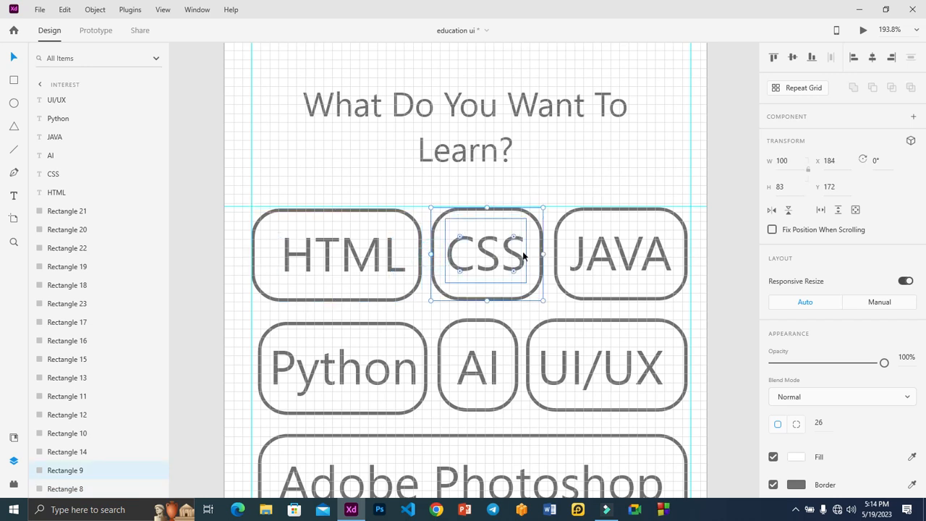
drag(545, 254, 548, 254)
click(557, 253)
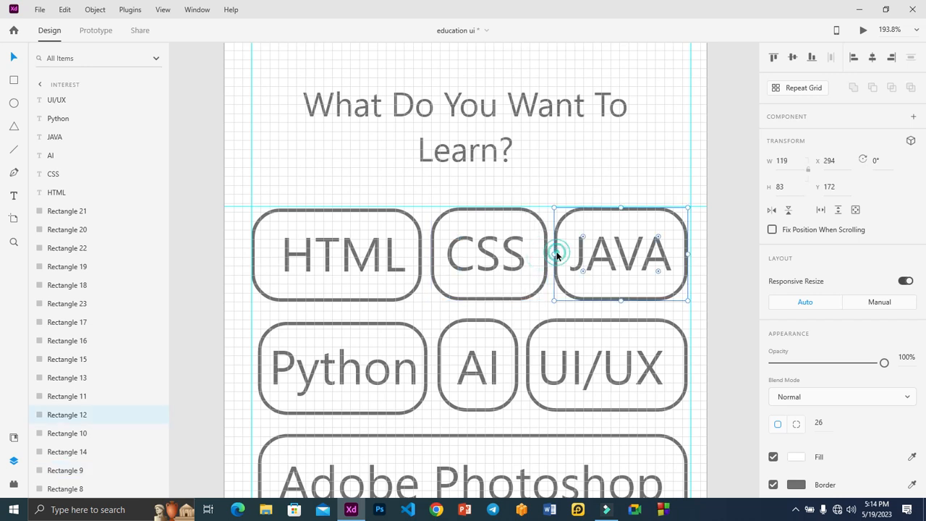
drag(687, 254, 691, 253)
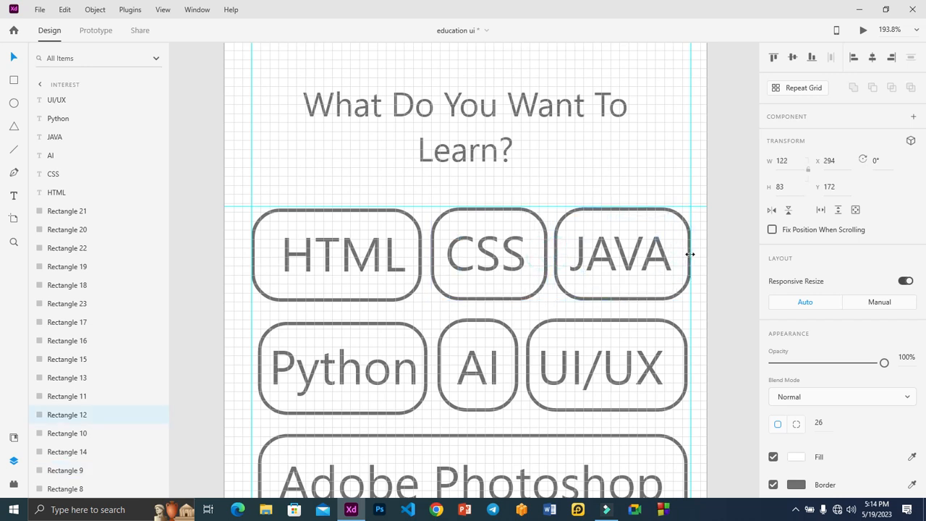
click(723, 201)
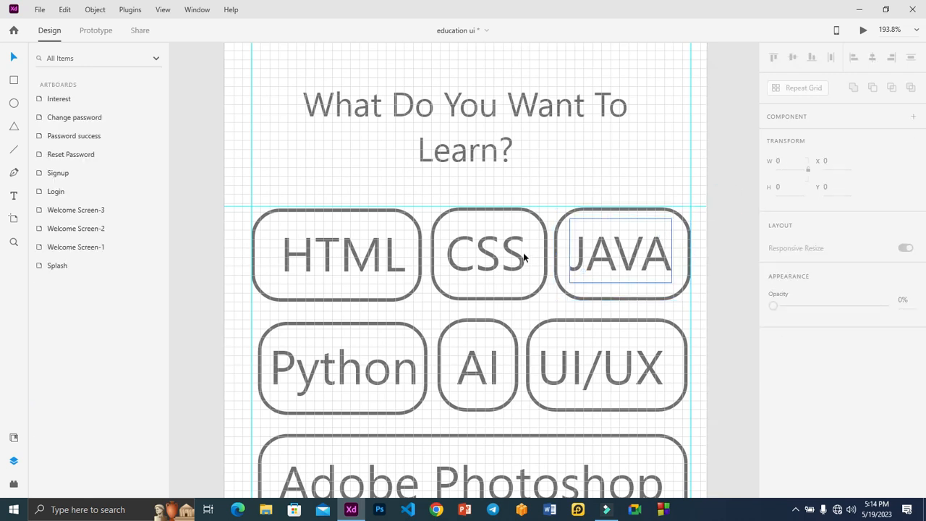
- Fit the Python button between the guide at X 24 and the HTML button's right edge, and shift its label left to X 34
scroll(393, 256, down, 2)
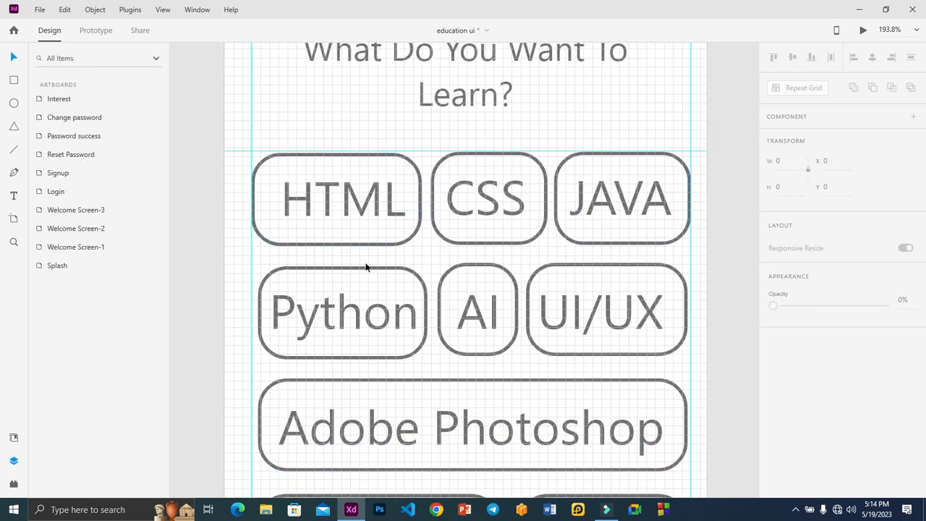
click(287, 270)
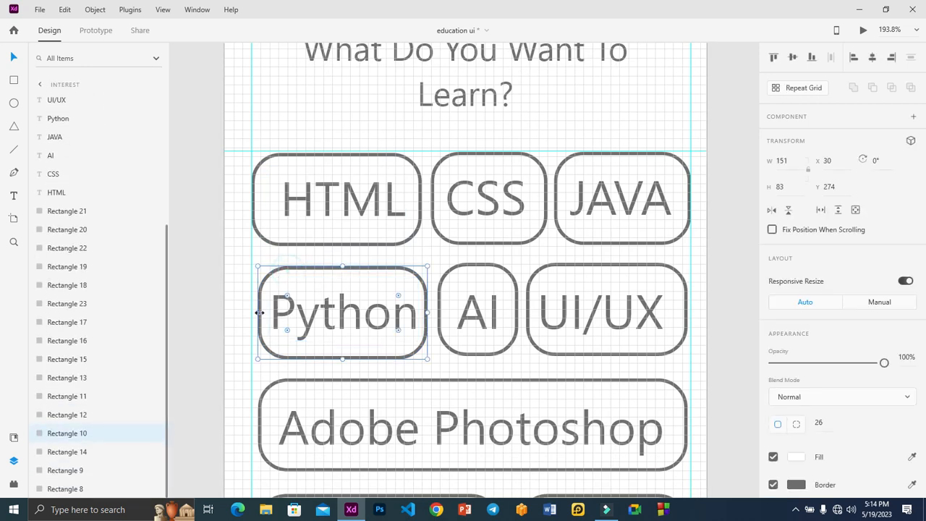
drag(259, 312, 252, 312)
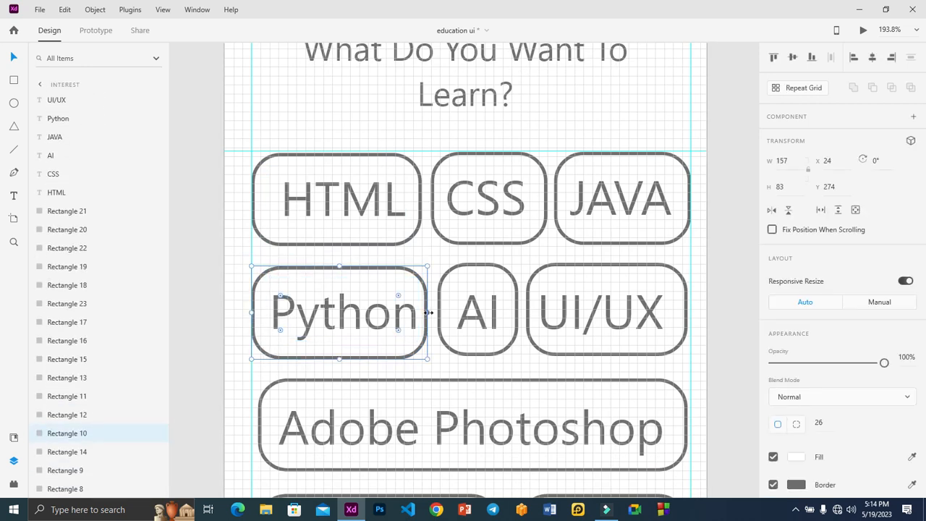
drag(429, 313, 425, 312)
click(367, 325)
key(Left)
key(Left)
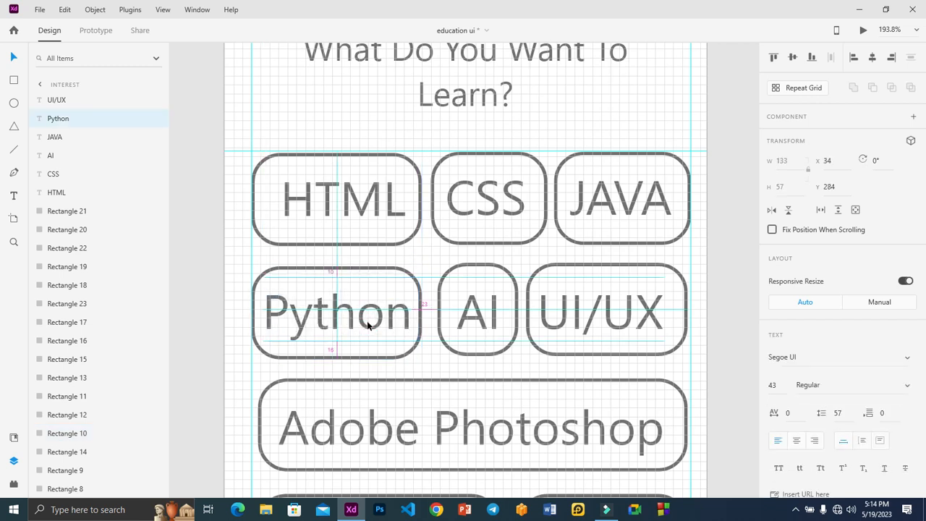
- Align the AI button's left edge at X 184, pull its right edge in to the grid line, and shift its label to X 197
click(440, 307)
drag(435, 309, 431, 309)
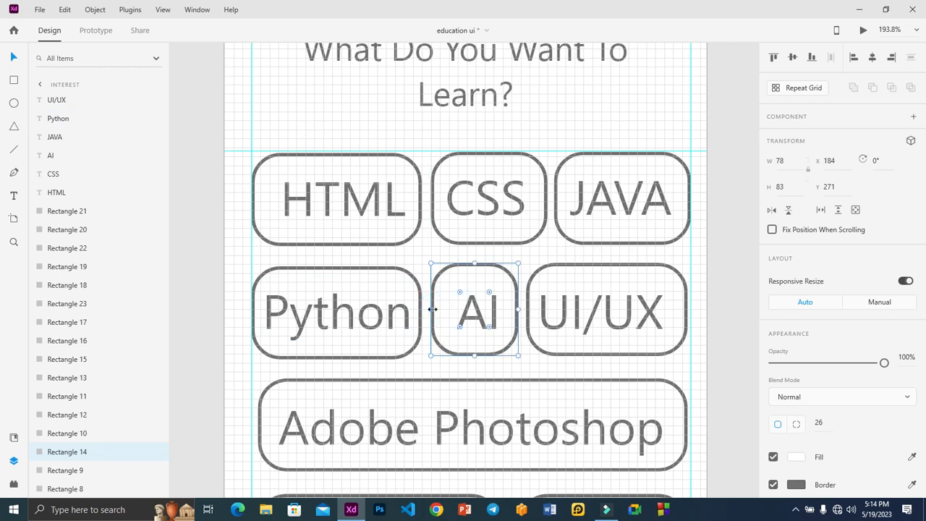
drag(518, 309, 511, 310)
click(492, 317)
key(Left)
key(Left)
key(Left)
key(Left)
key(Left)
key(Left)
key(Left)
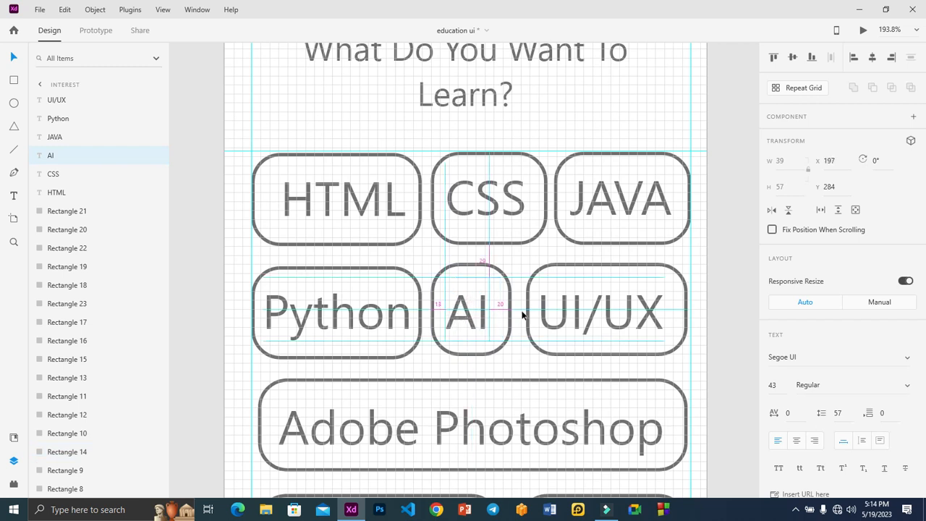
- Extend the UI/UX button to the grid line on its left and the outer guide on its right, and shift its label to X 284
click(527, 310)
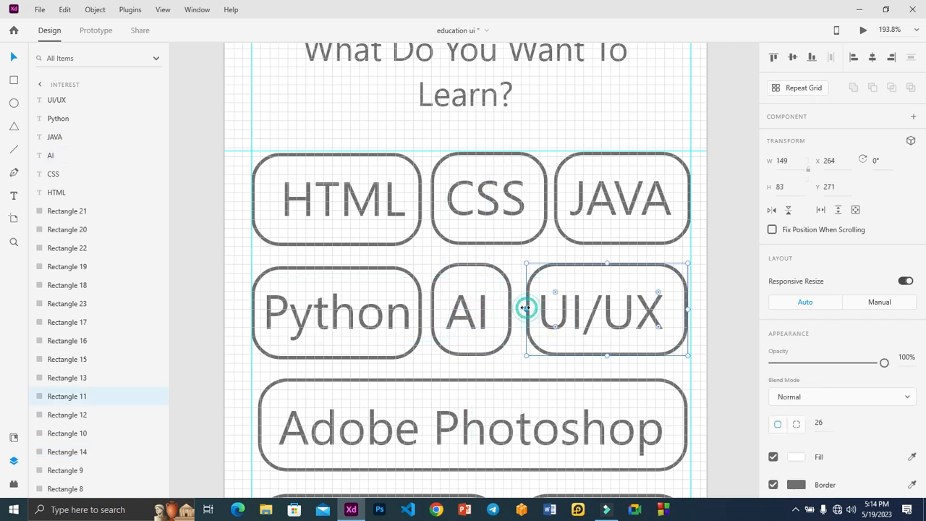
drag(526, 309, 521, 308)
drag(688, 309, 690, 309)
click(725, 294)
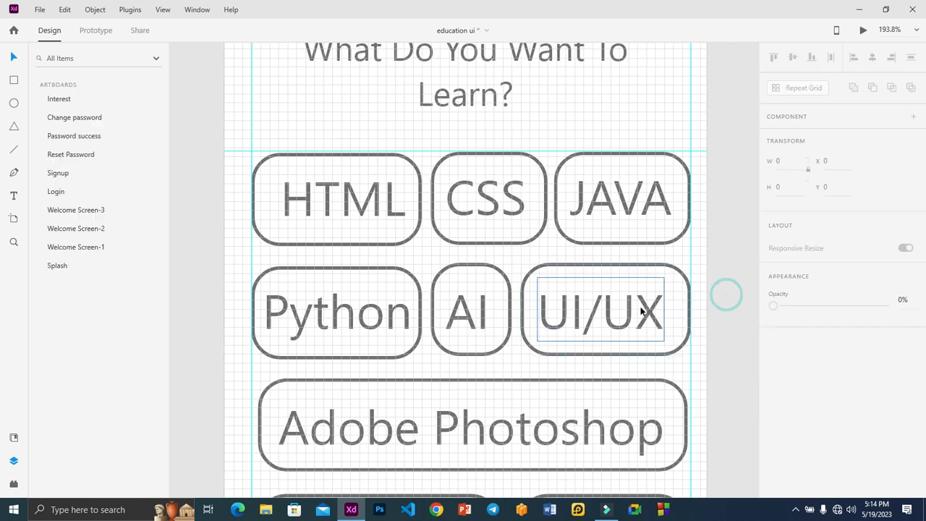
mouse_move(608, 312)
mouse_down()
mouse_move(670, 299)
mouse_move(619, 304)
mouse_up()
- Stretch the Adobe Photoshop button between the two outer guides, starting at X 24 and 392 wide
scroll(620, 304, down, 1)
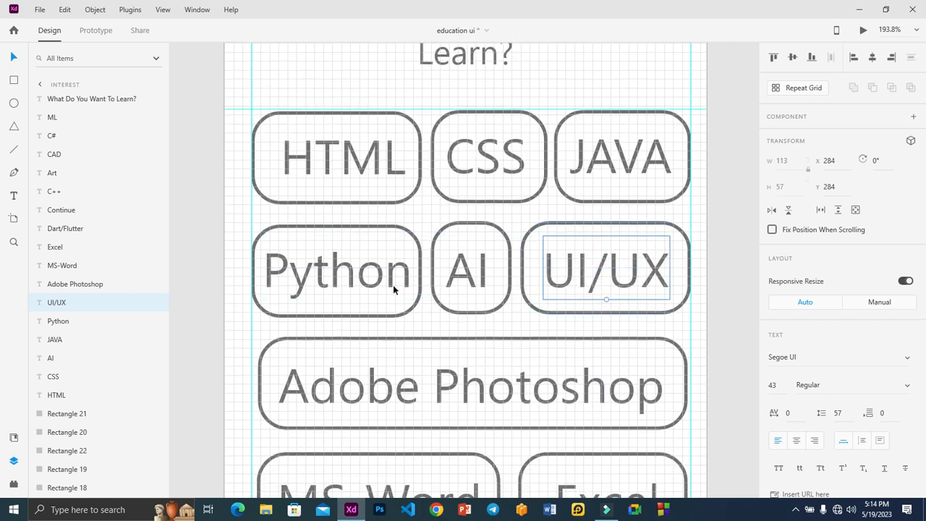
click(289, 339)
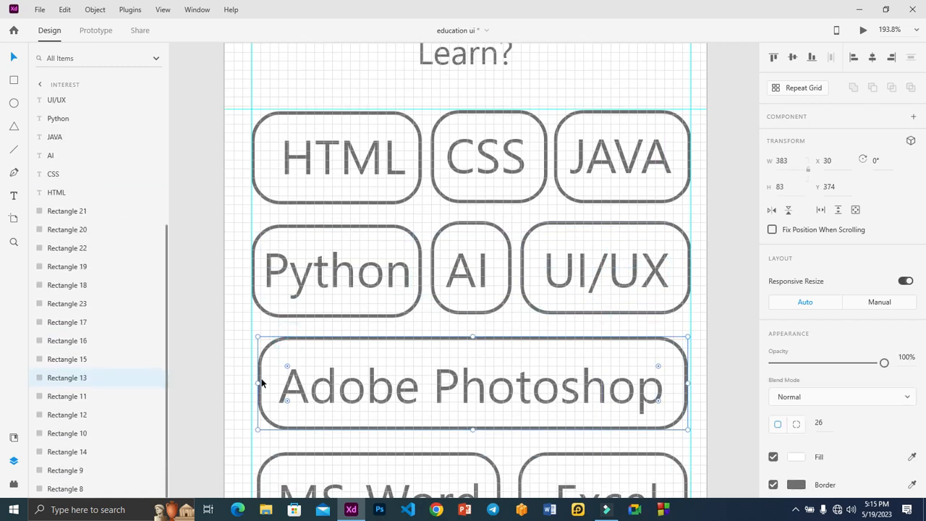
drag(257, 382, 251, 382)
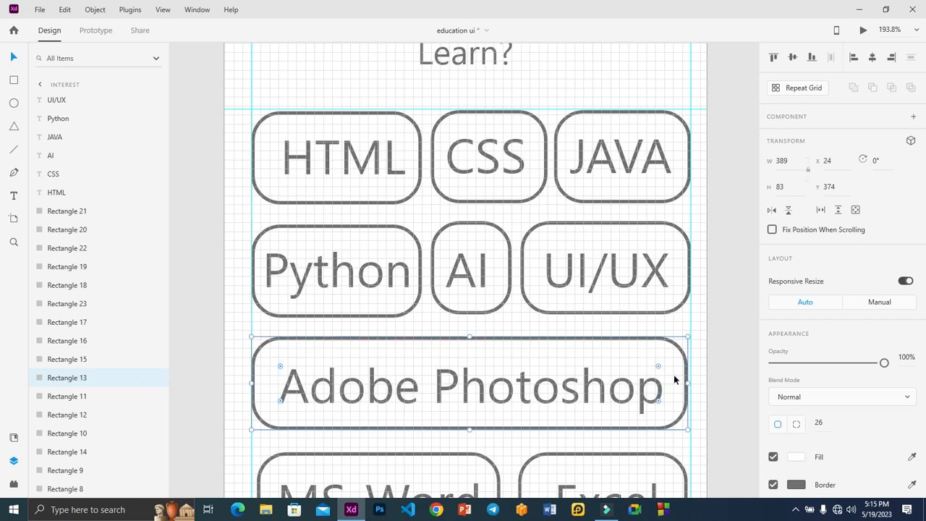
drag(689, 381, 692, 381)
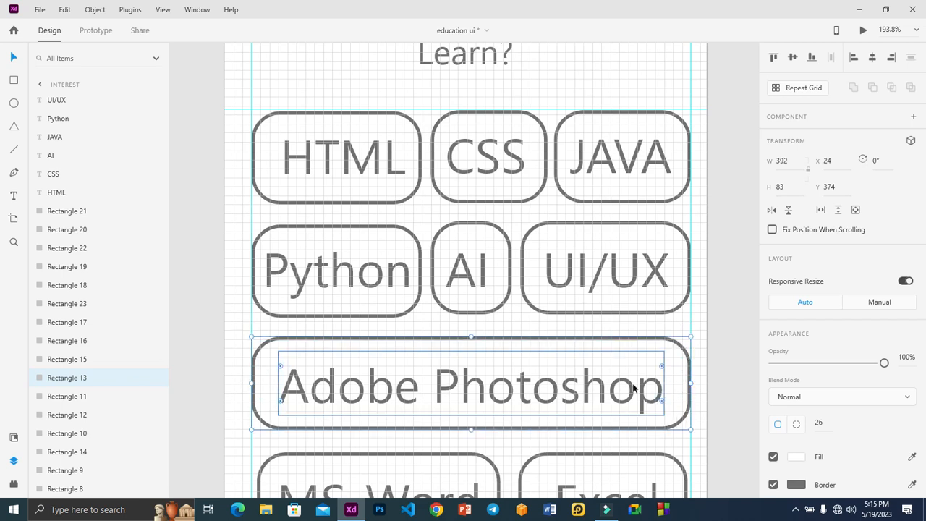
- Extend the MS-Word button's left edge to the guide at X 24 and pull its right edge in to make it 216 wide
scroll(413, 244, down, 3)
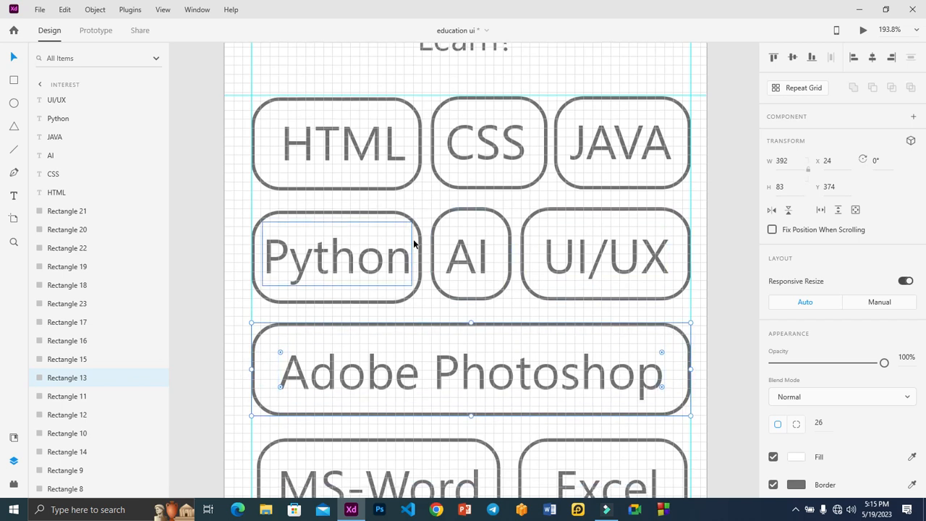
scroll(416, 248, down, 6)
click(259, 247)
drag(256, 247, 252, 248)
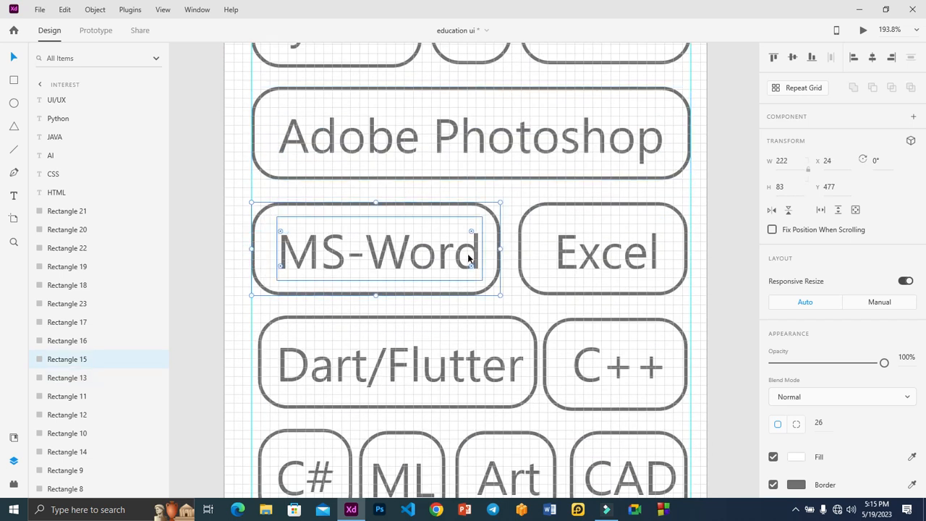
drag(500, 249, 497, 248)
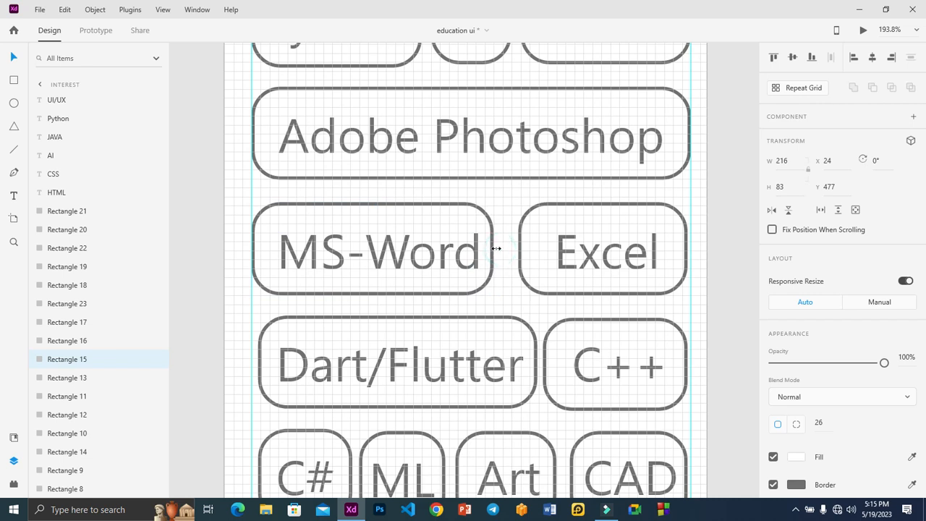
- Widen the Excel button from X 256 to the outer guide, 160 wide
click(519, 251)
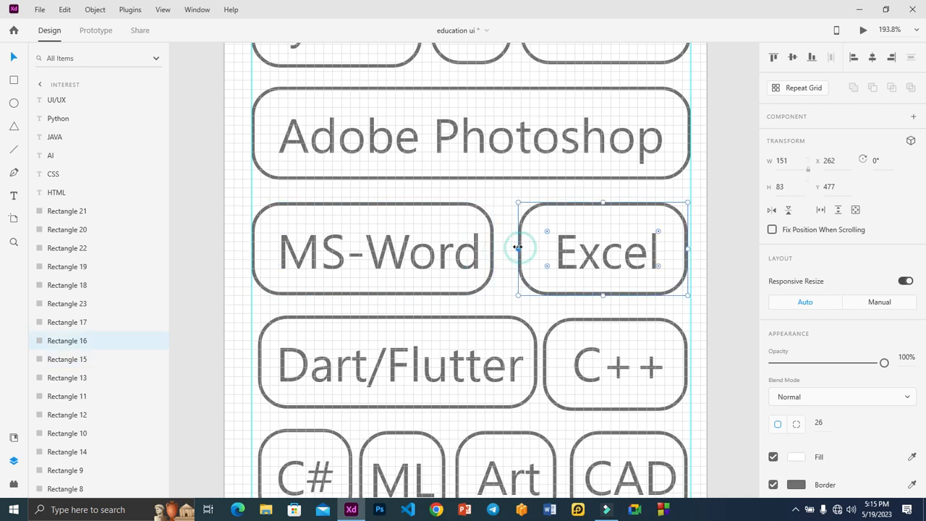
drag(518, 248, 512, 249)
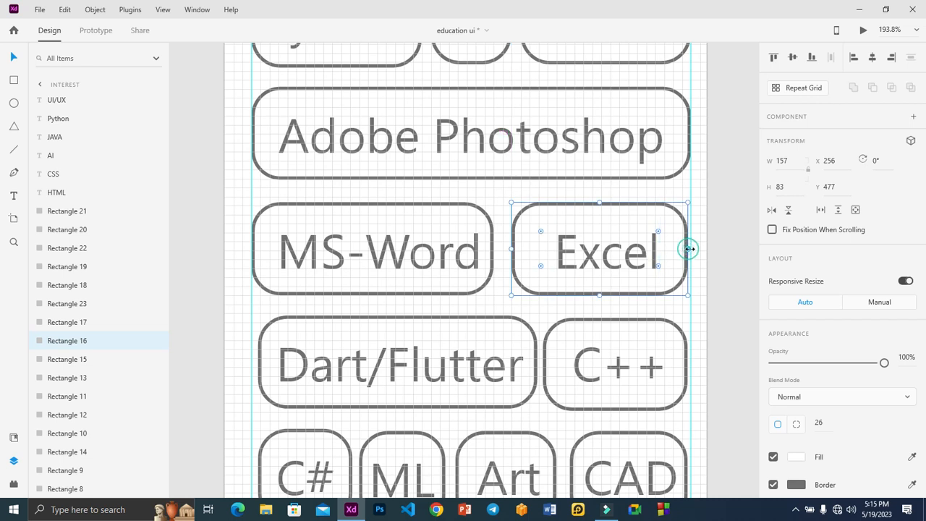
drag(688, 247, 693, 247)
- Nudge the Excel label left to X 285
click(610, 255)
key(Left)
key(Left)
key(Left)
key(Left)
key(Left)
key(Left)
key(Left)
key(Left)
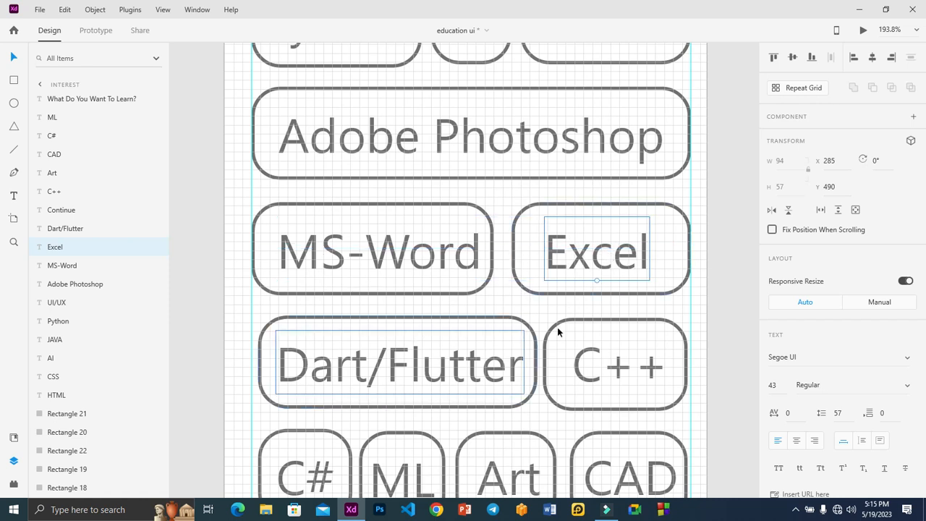
- Extend the Dart/Flutter button's left edge to the guide at X 24 and pull its right edge in to make it 248 wide
scroll(574, 312, down, 1)
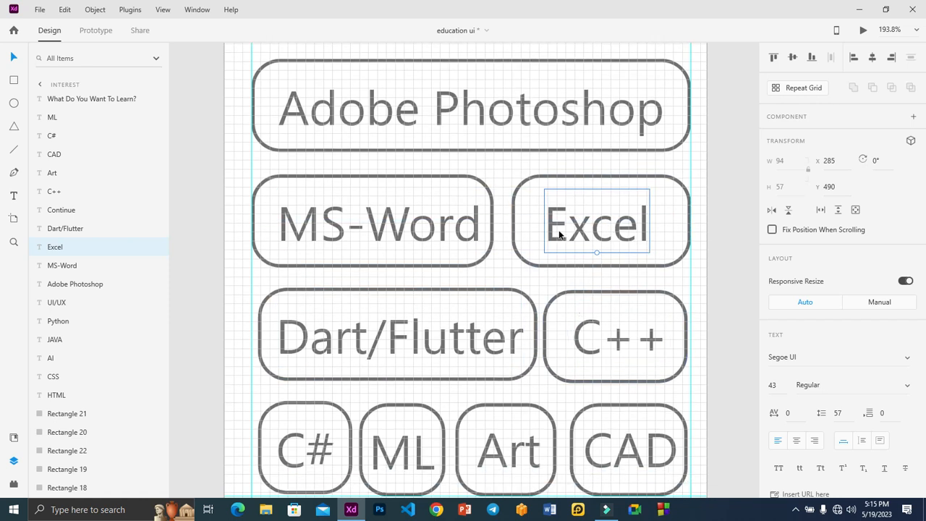
click(259, 327)
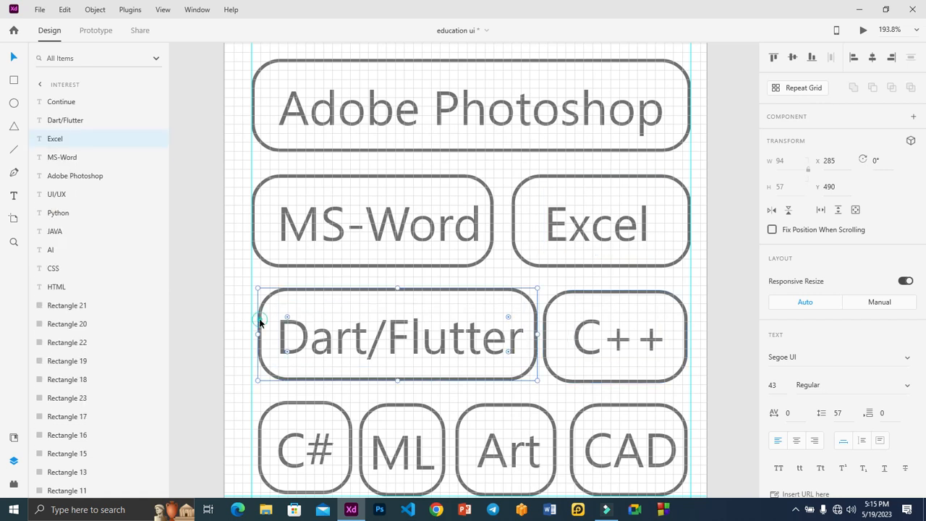
drag(257, 334, 252, 334)
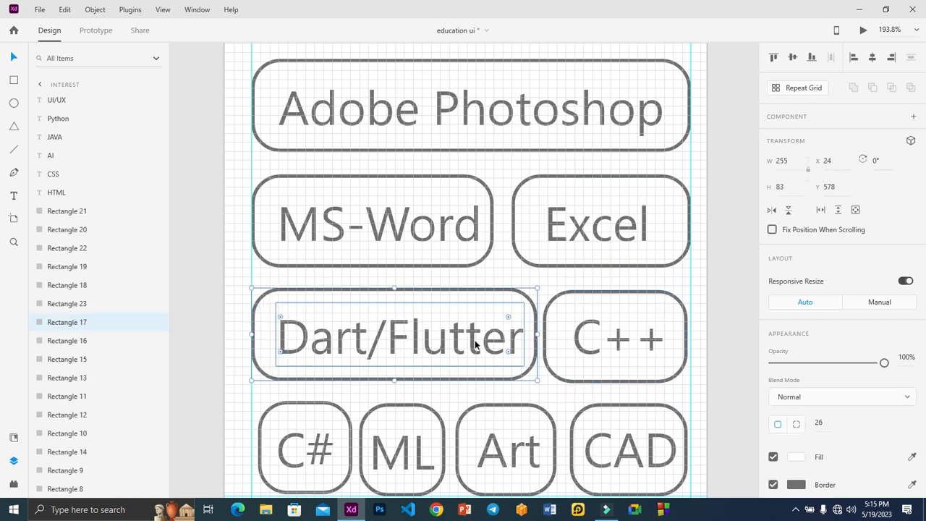
drag(537, 335, 529, 335)
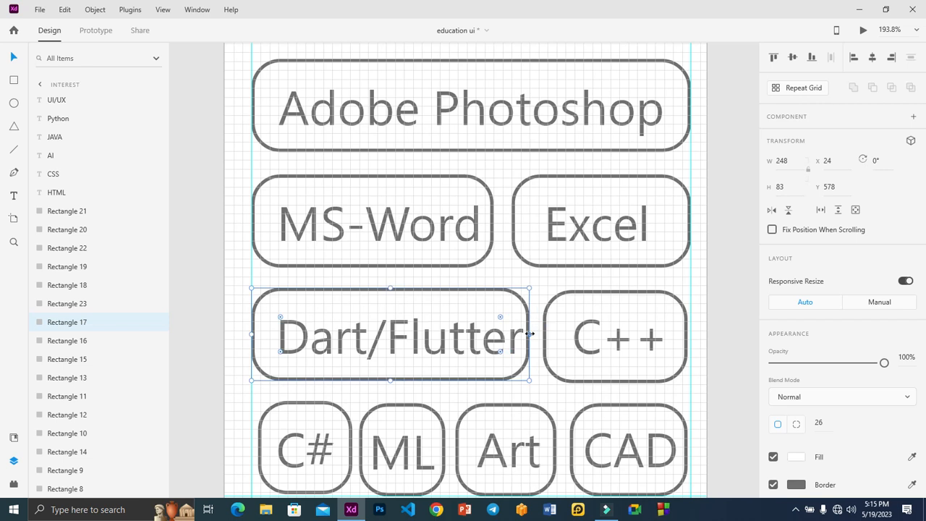
click(728, 331)
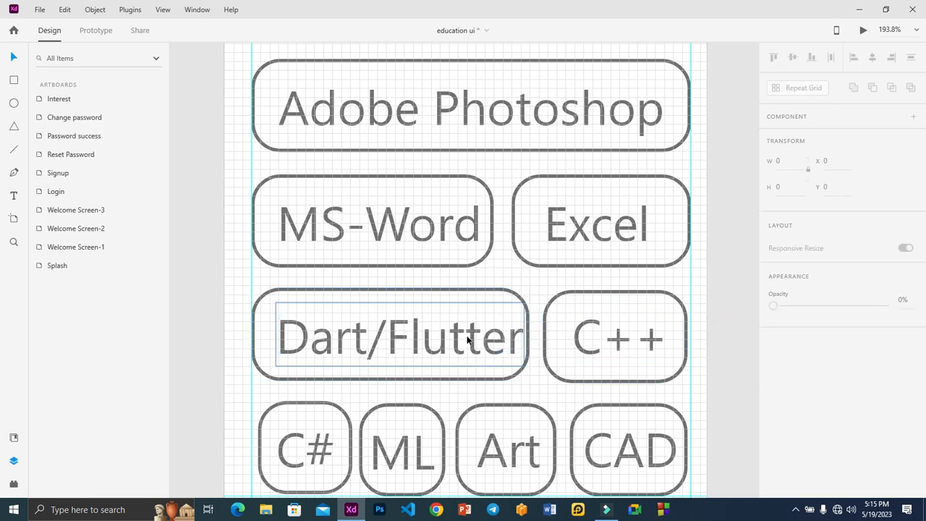
- Centre the Dart/Flutter label vertically and horizontally within its button, trying the top and bottom alignments along the way
click(465, 327)
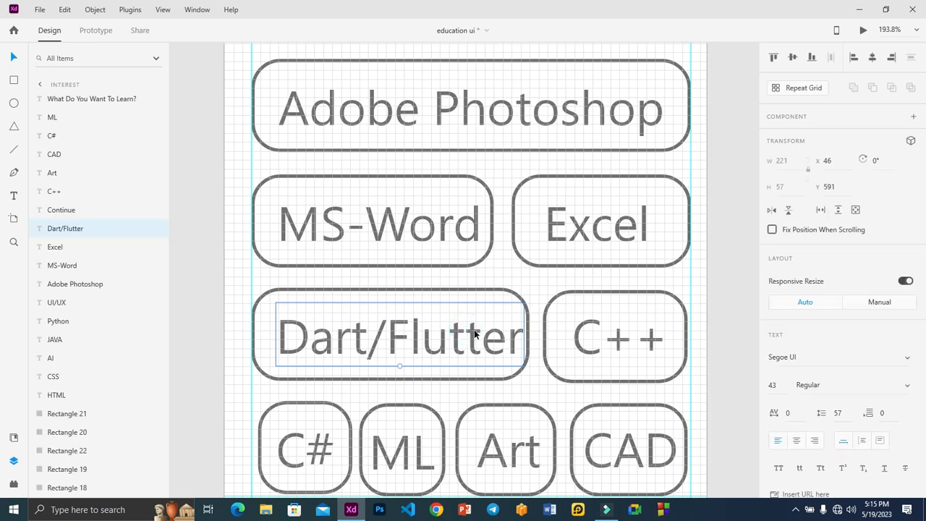
shift+click(273, 291)
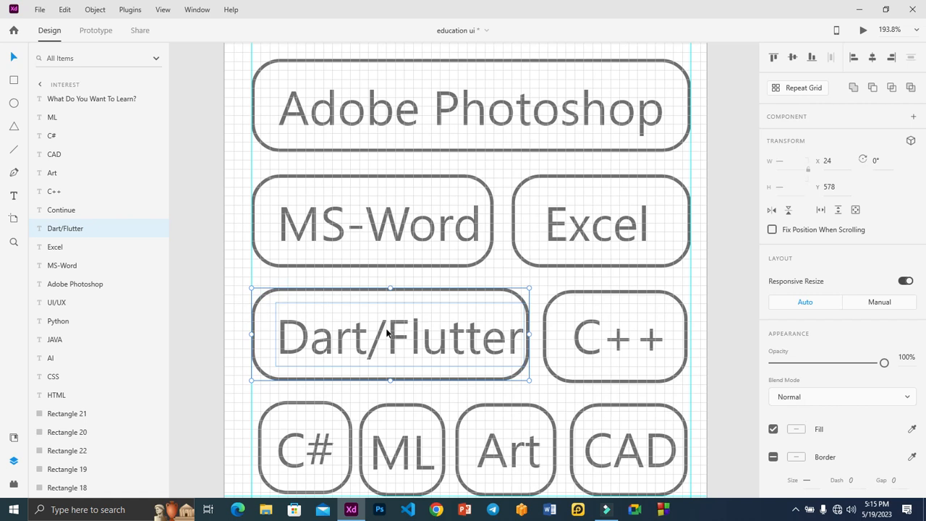
click(774, 58)
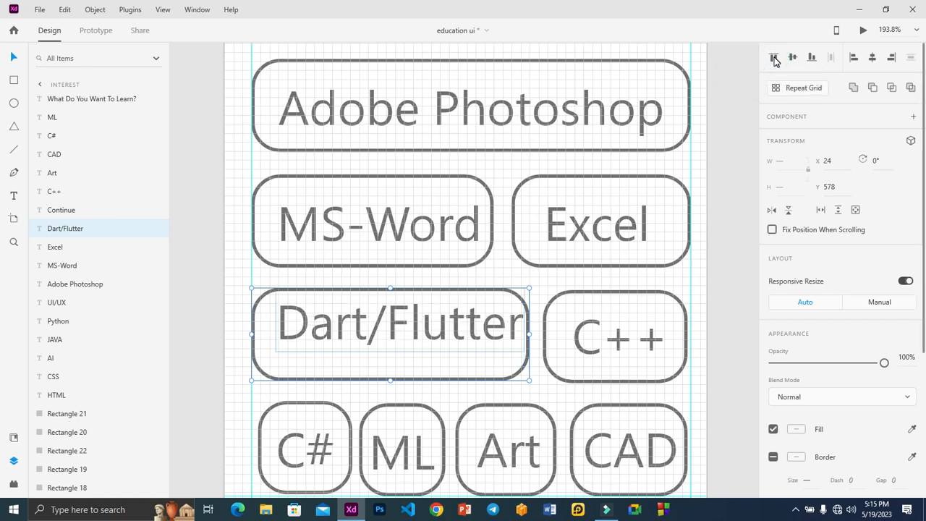
click(793, 58)
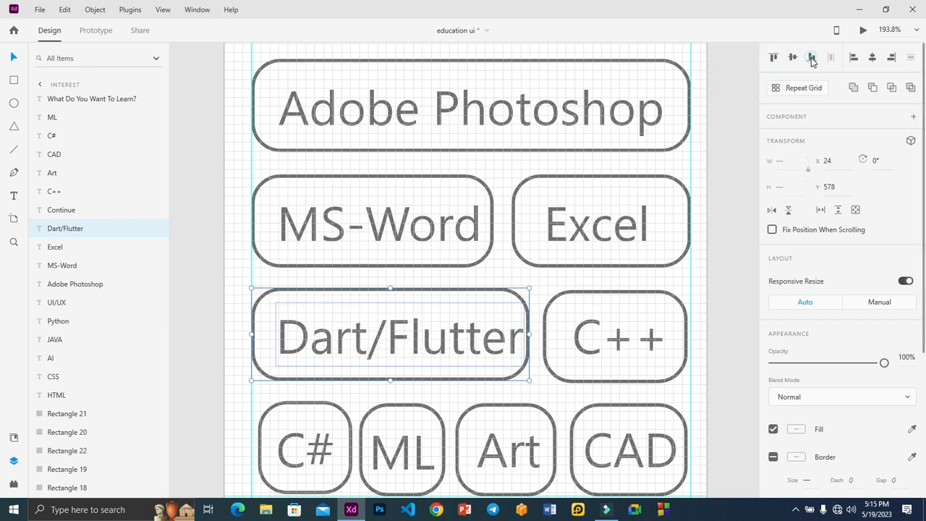
click(812, 58)
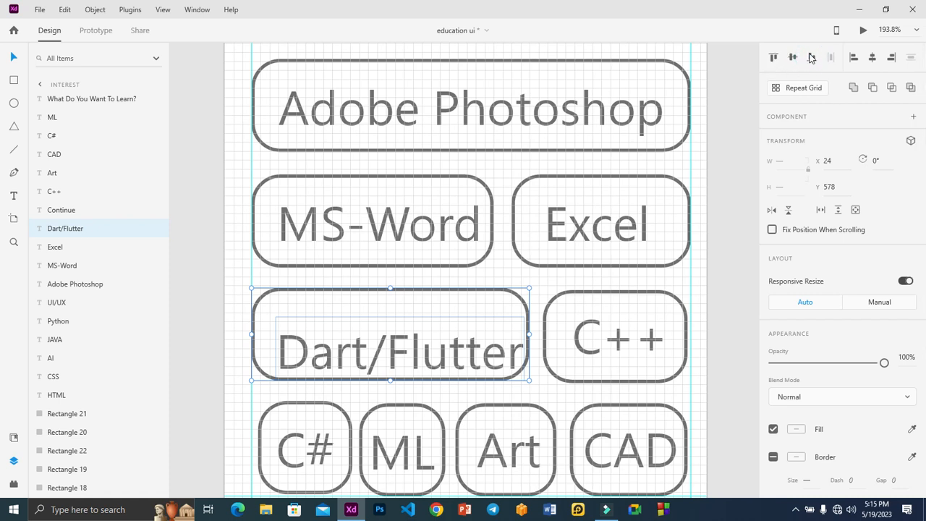
click(792, 58)
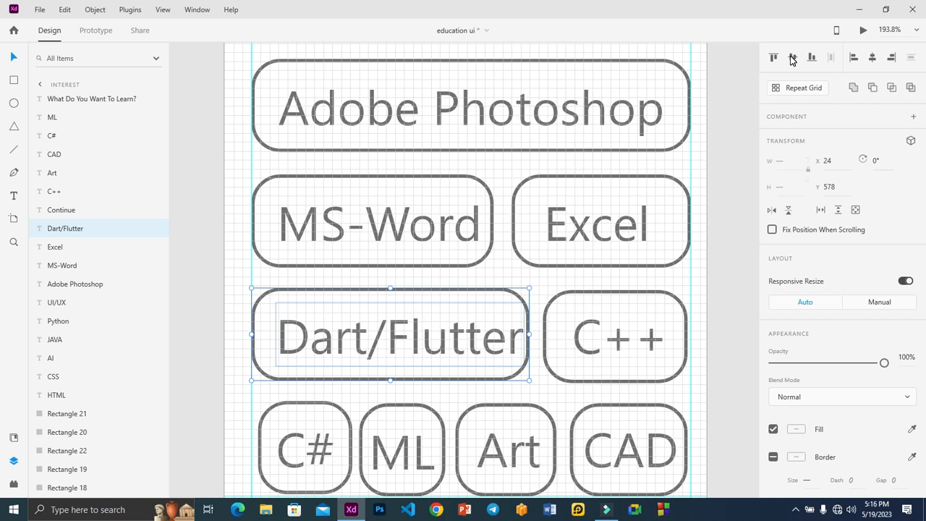
click(873, 58)
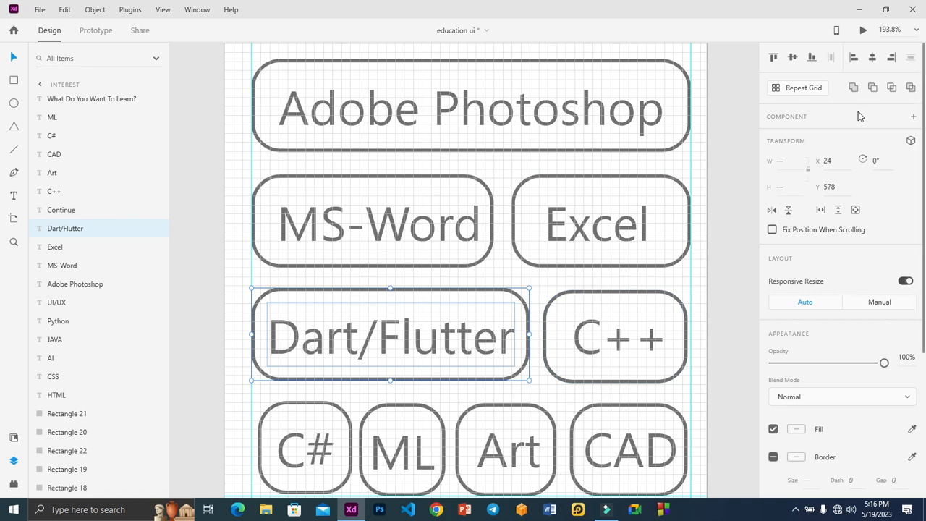
- Centre the C++ label horizontally and vertically within its button
click(579, 297)
double_click(577, 328)
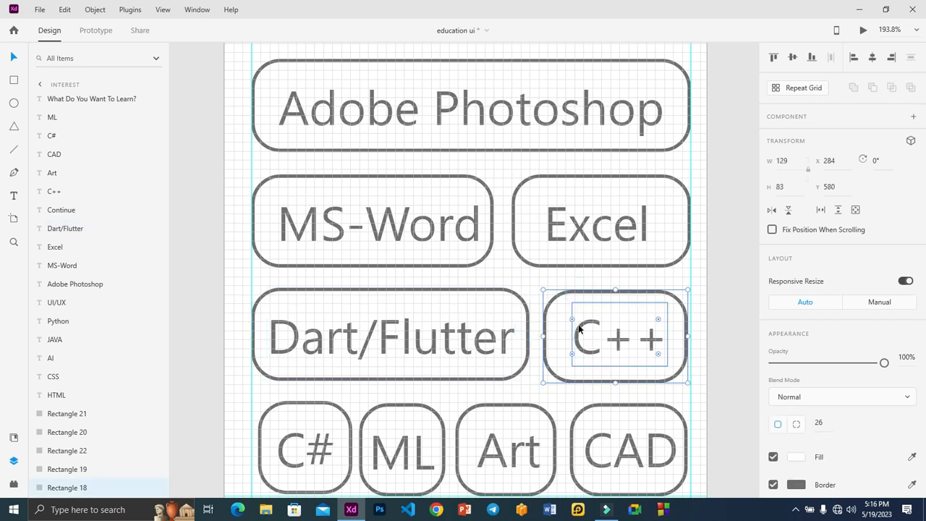
shift+click(588, 328)
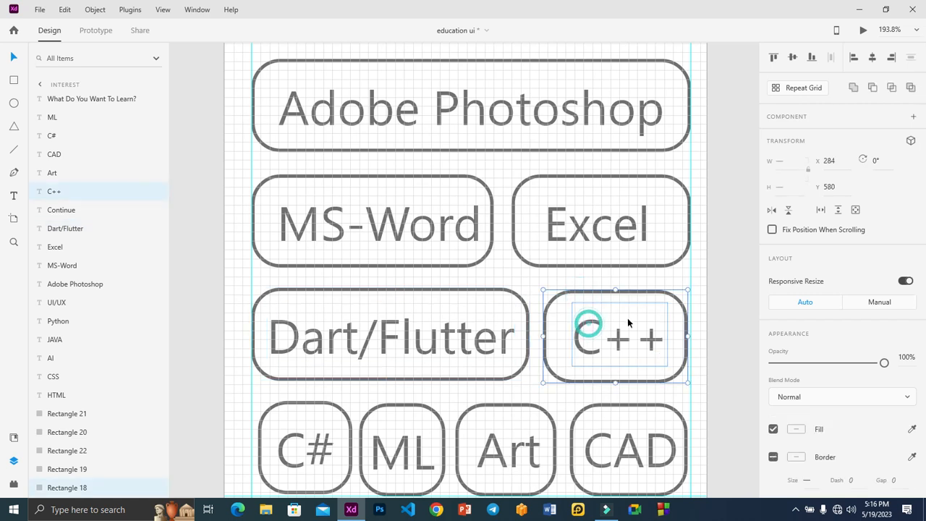
click(873, 61)
click(793, 60)
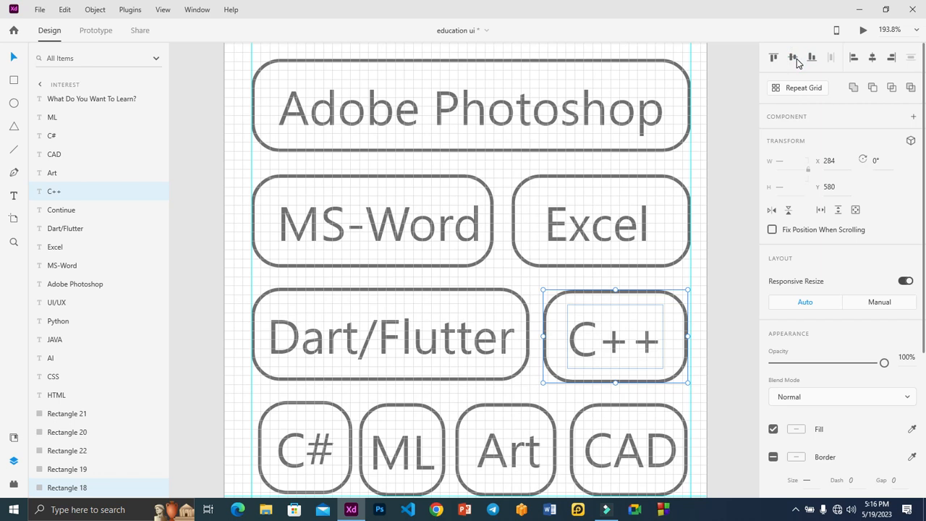
- Try the bottom, right and left alignments on the C++ label and its button, ending with both centre alignments again
click(812, 62)
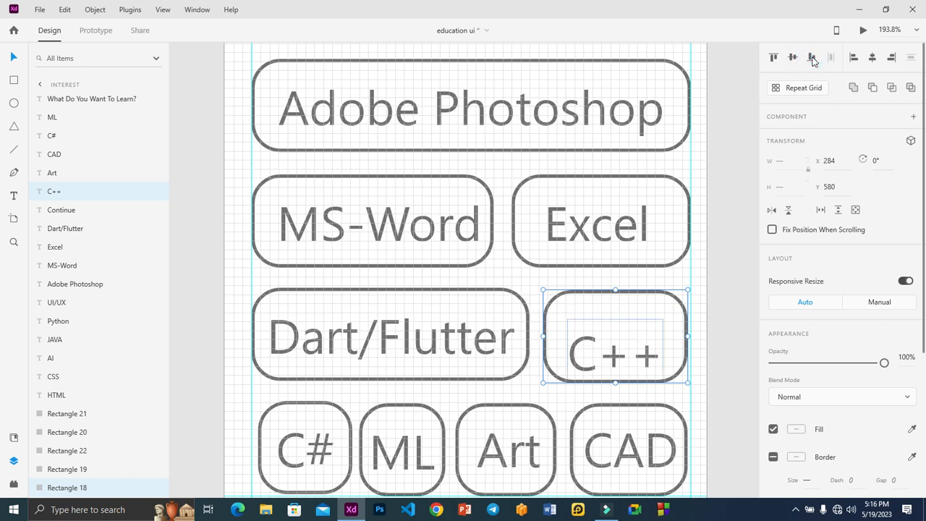
click(891, 59)
click(854, 59)
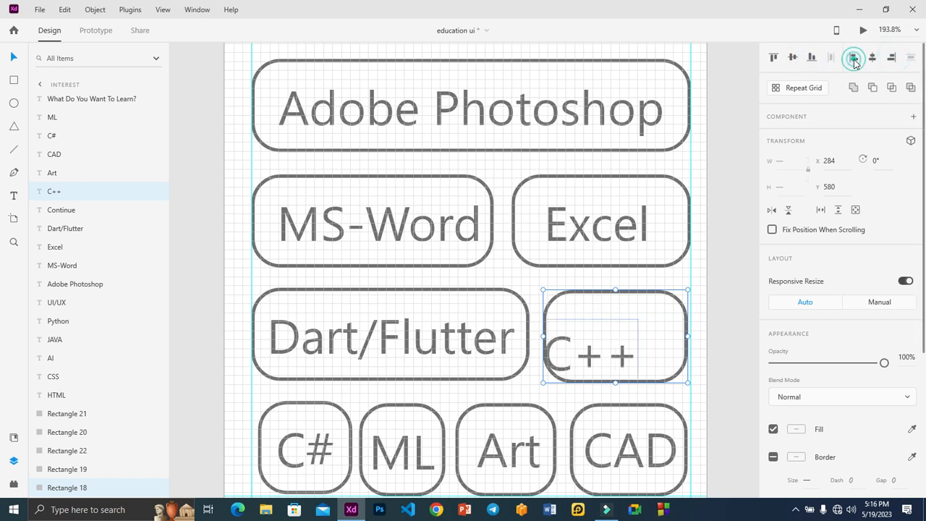
click(873, 59)
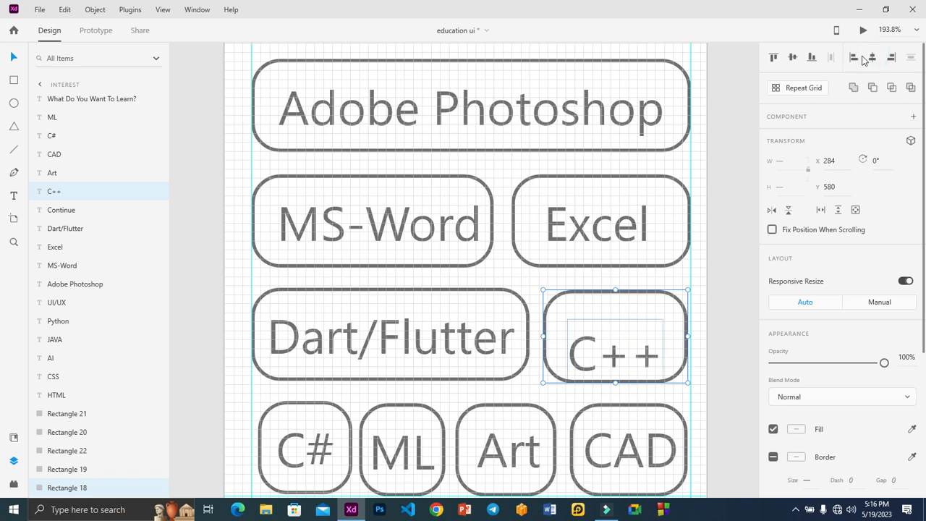
click(793, 58)
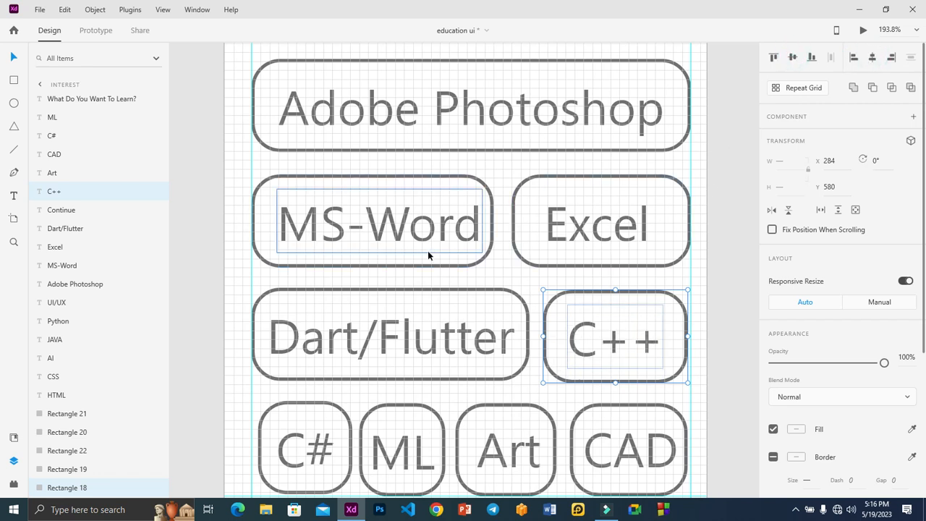
- Centre the MS-Word label horizontally within its button
click(419, 230)
shift+click(391, 266)
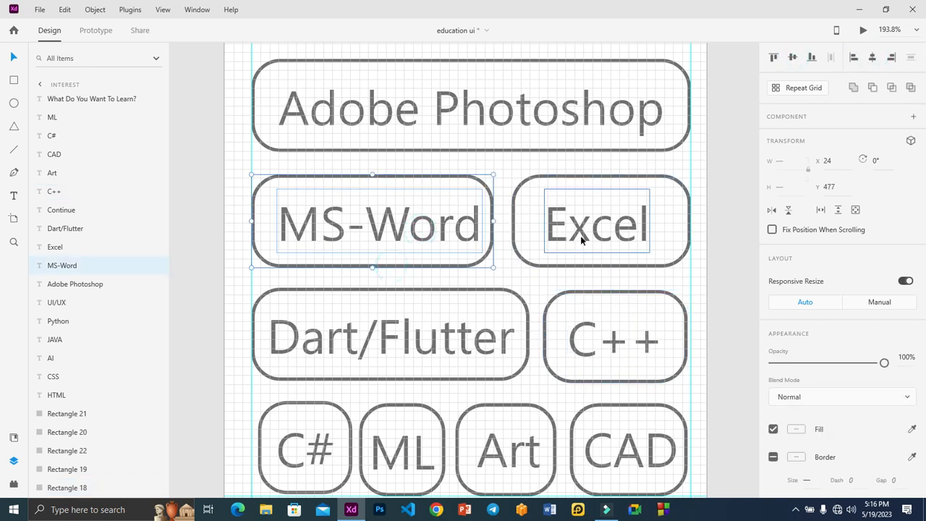
click(872, 58)
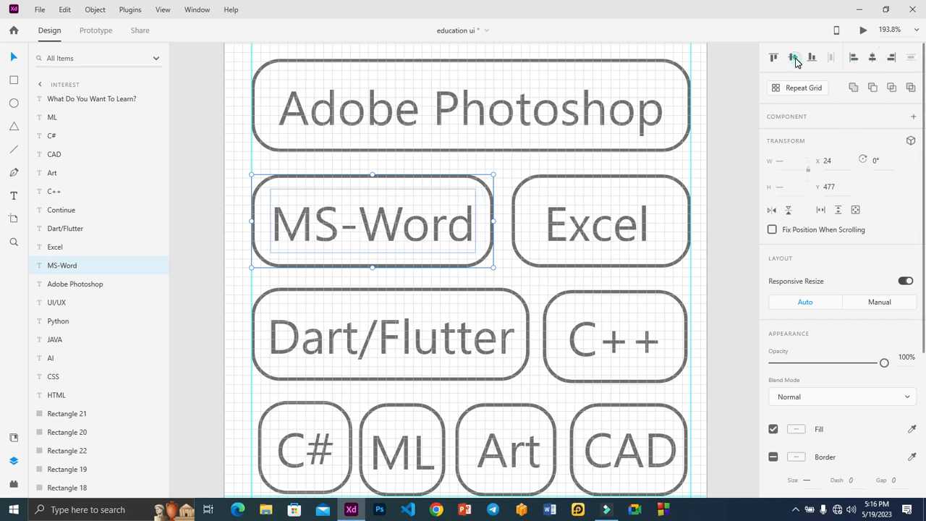
- Centre the Excel label vertically and horizontally within its button
click(662, 177)
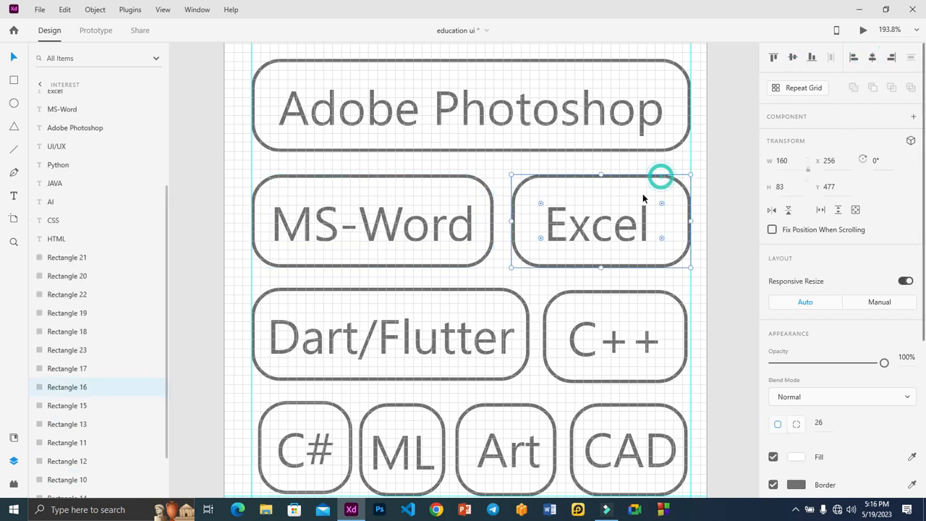
shift+click(624, 227)
click(794, 57)
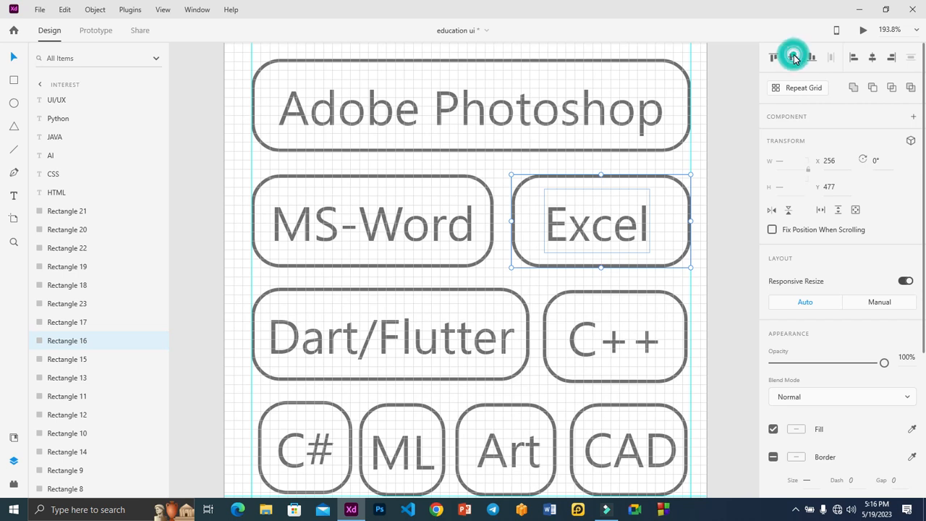
click(874, 58)
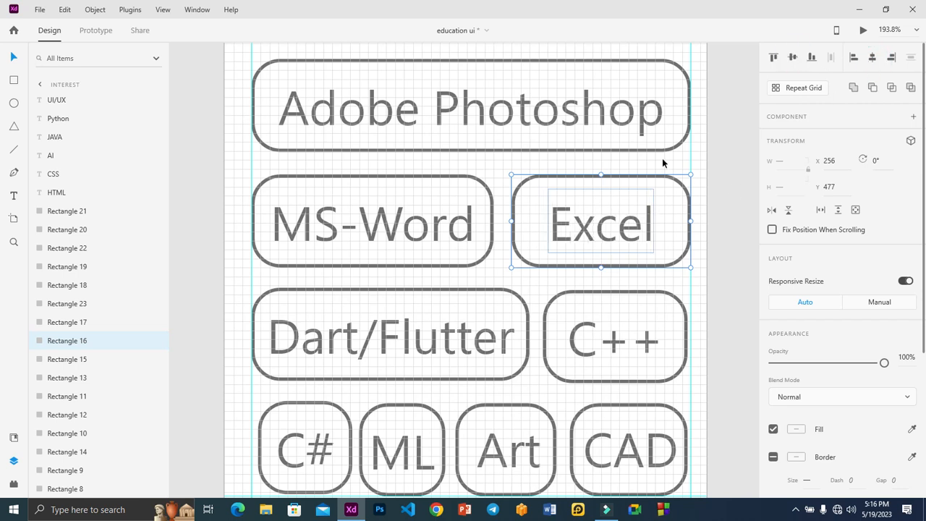
- Centre the Adobe Photoshop label horizontally within its button
click(646, 122)
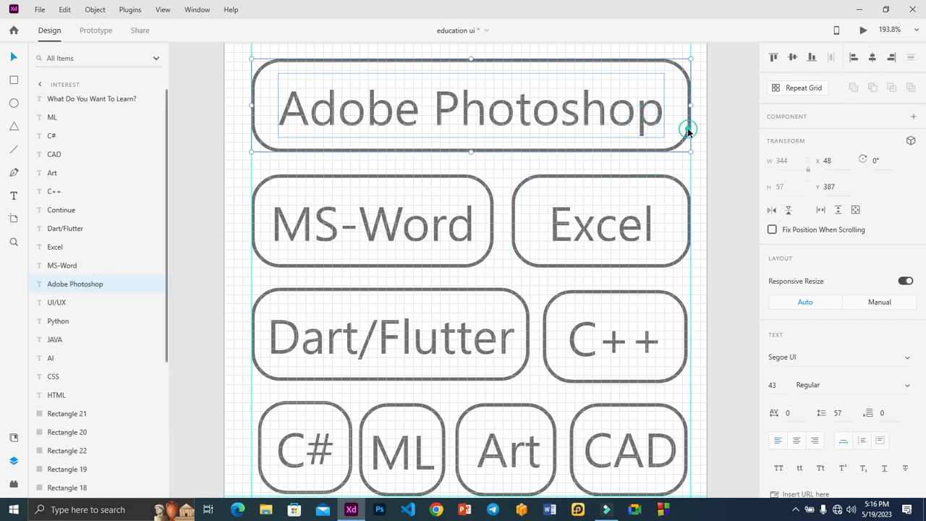
shift+click(689, 132)
click(873, 58)
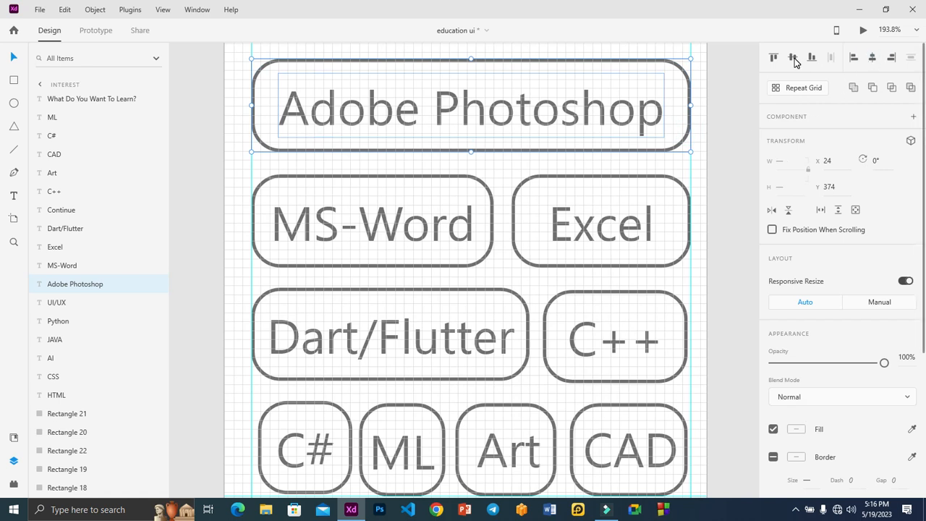
- Centre the HTML label vertically and horizontally within its button
scroll(596, 194, up, 5)
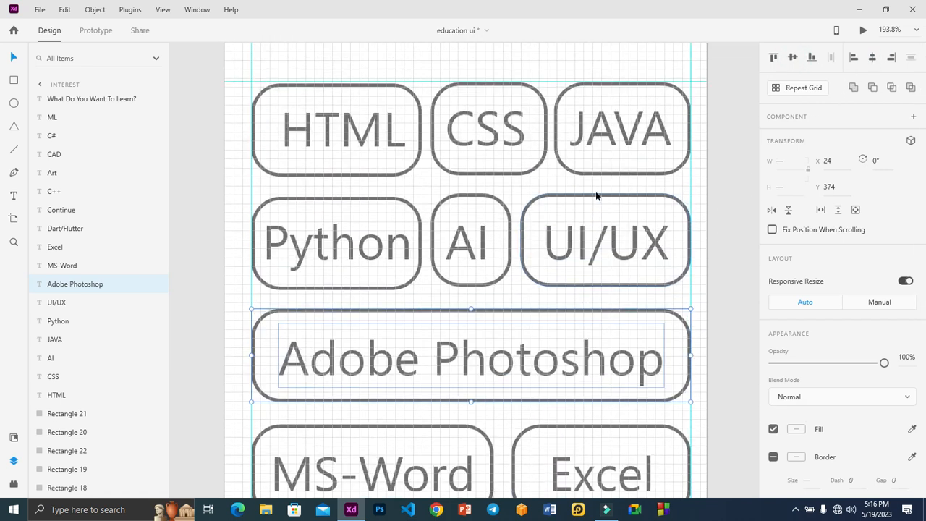
scroll(596, 194, up, 2)
click(356, 207)
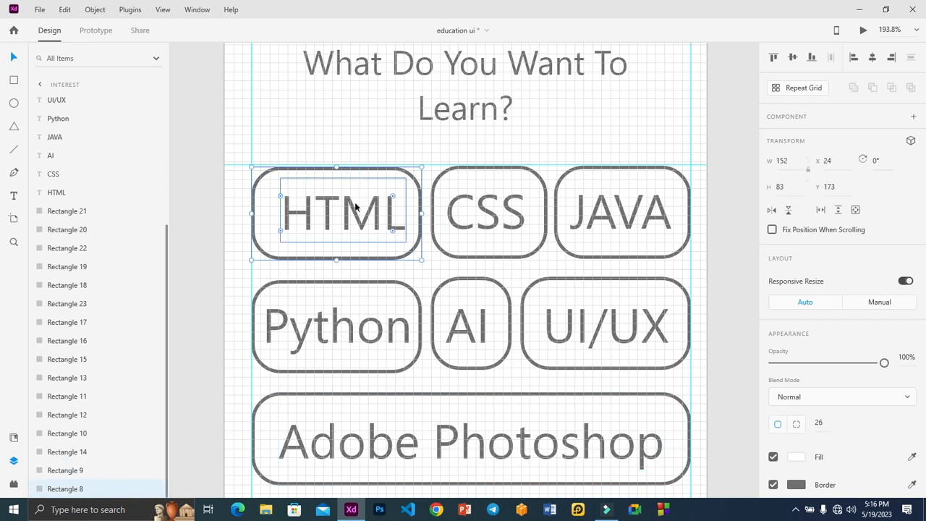
click(790, 57)
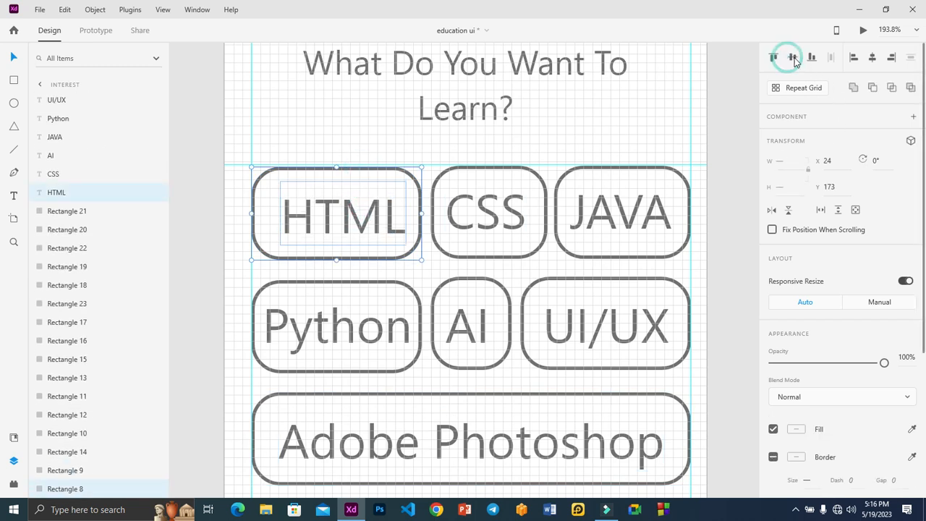
click(873, 58)
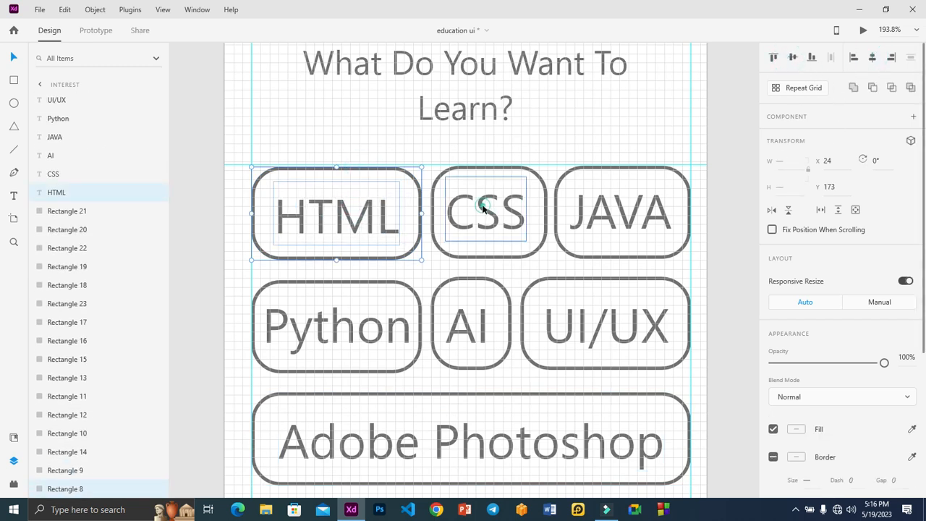
- Centre the CSS label vertically and horizontally within its button
click(484, 208)
shift+click(505, 172)
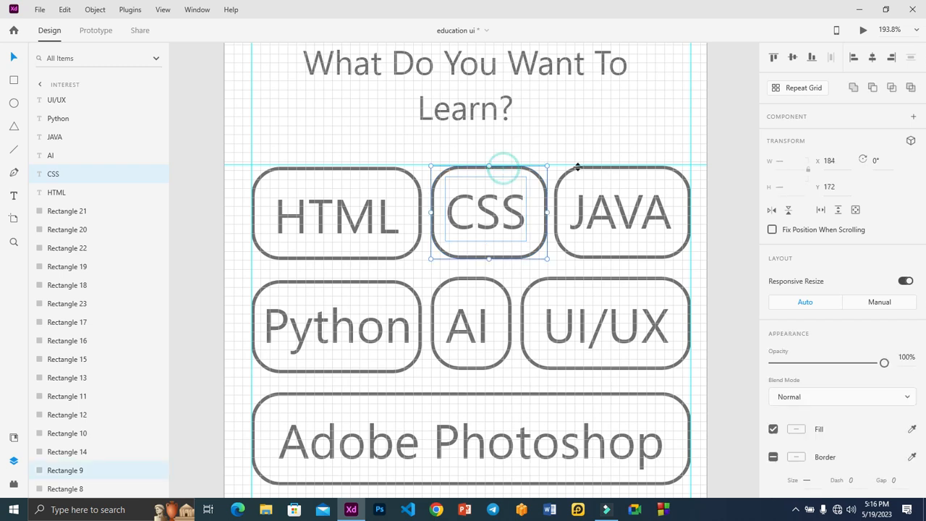
click(792, 58)
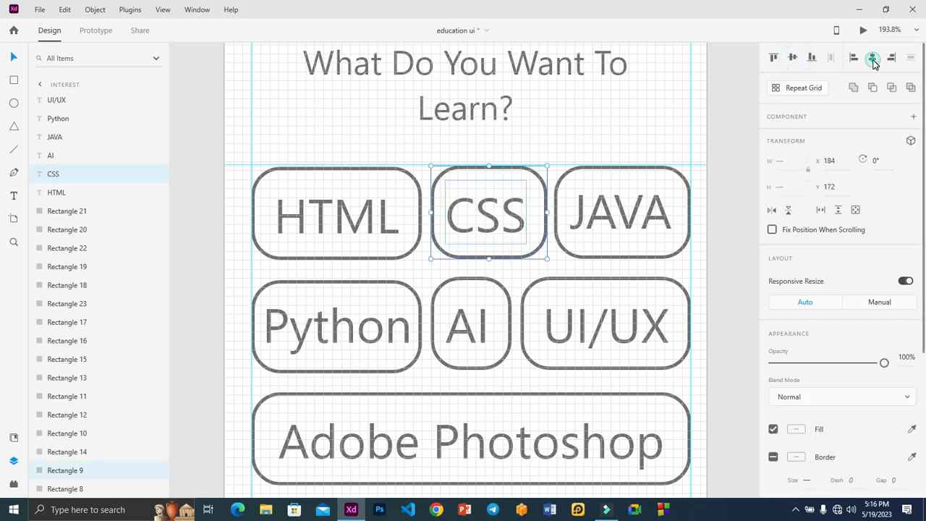
click(872, 58)
- Centre the JAVA label horizontally and vertically within its button
click(660, 169)
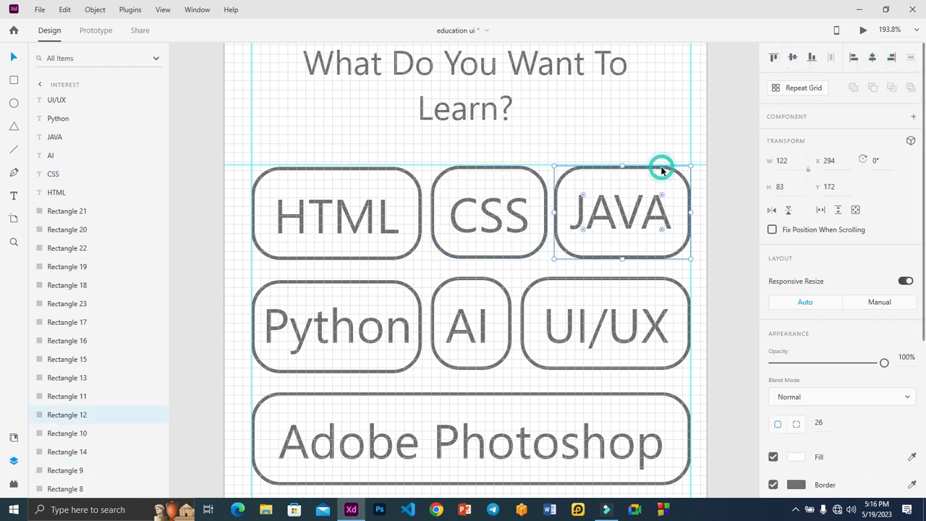
shift+click(639, 210)
click(872, 58)
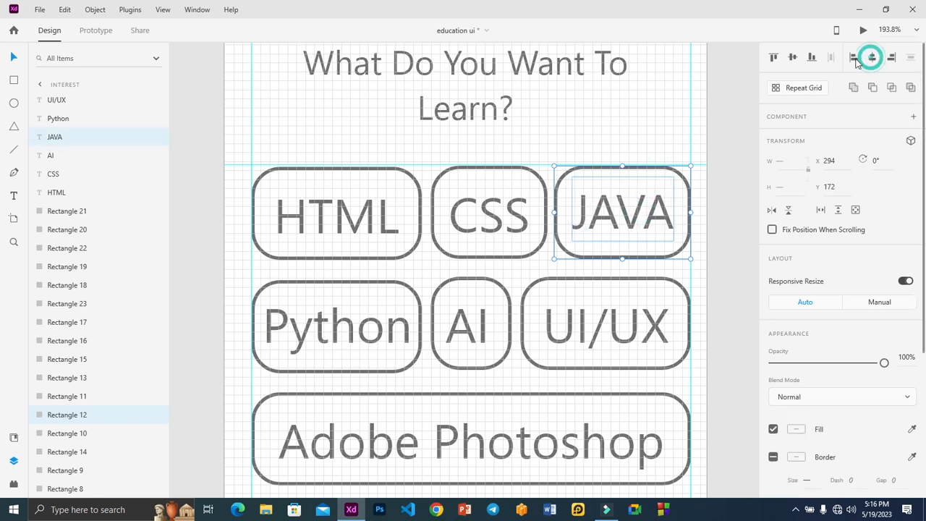
click(791, 57)
- Centre the Python label vertically and horizontally within its button
scroll(584, 191, down, 2)
scroll(583, 191, down, 2)
click(380, 204)
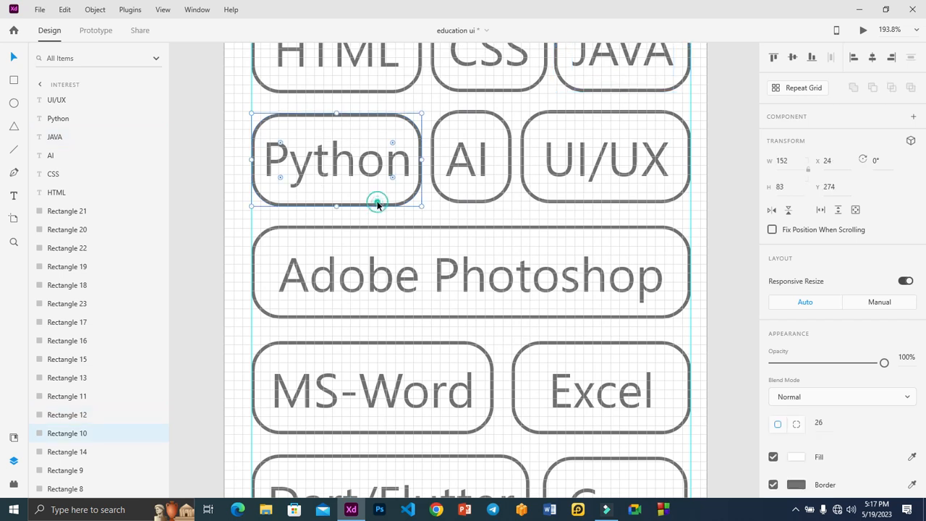
shift+click(348, 167)
click(794, 58)
click(872, 57)
- Centre the AI label horizontally within its button
click(500, 190)
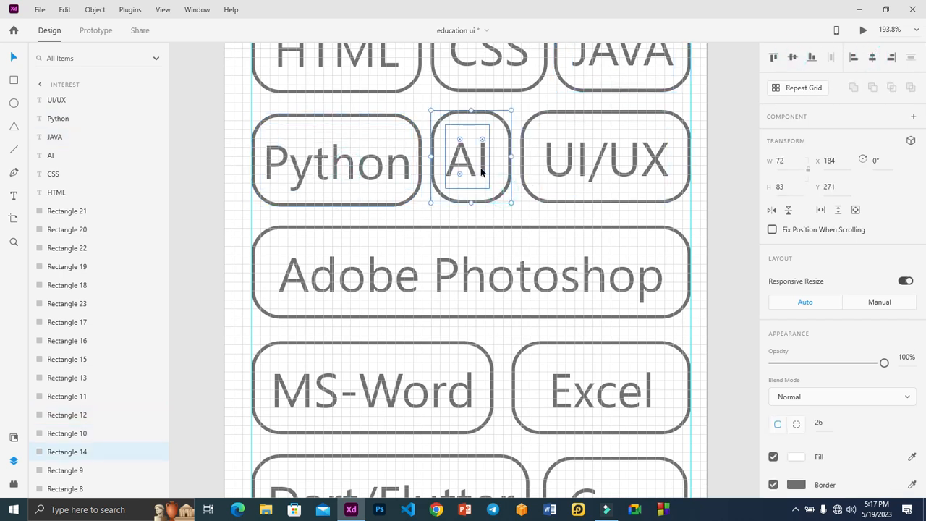
shift+click(480, 166)
click(873, 58)
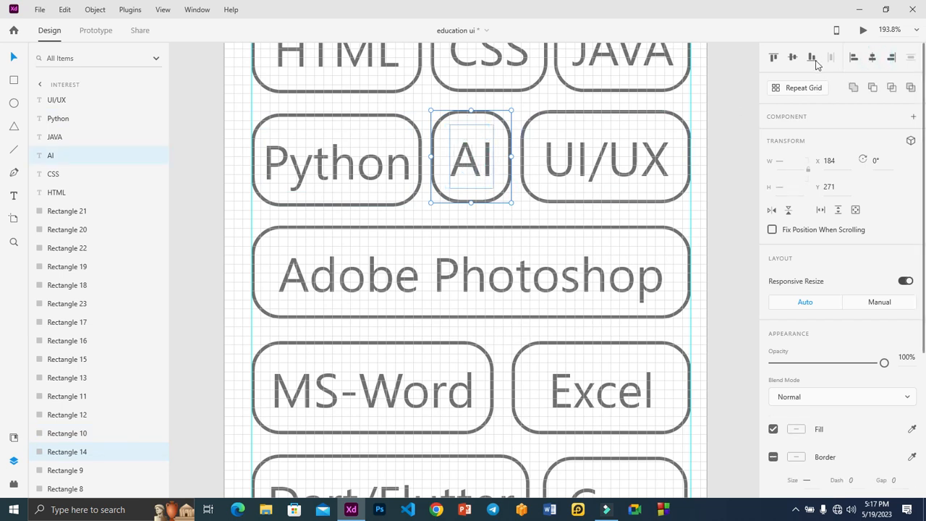
- Centre the UI/UX label vertically within its button
click(666, 176)
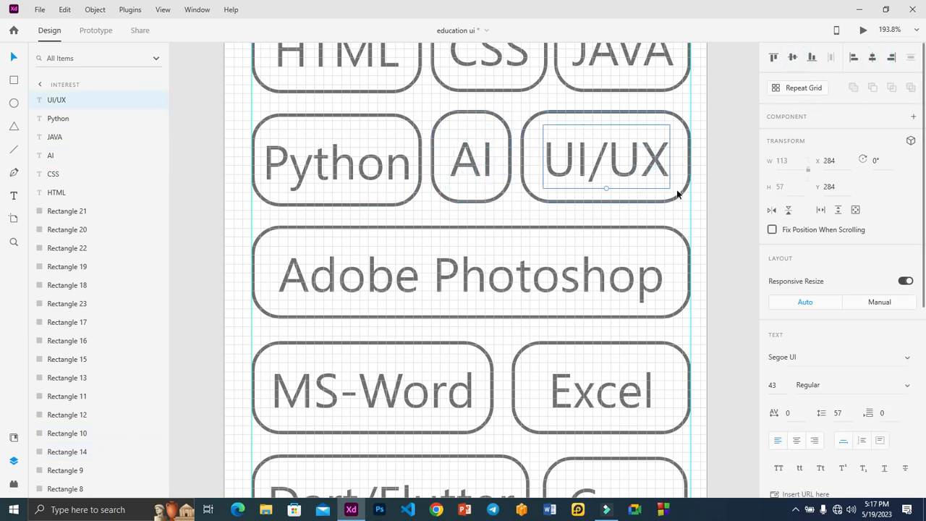
shift+click(678, 194)
click(794, 58)
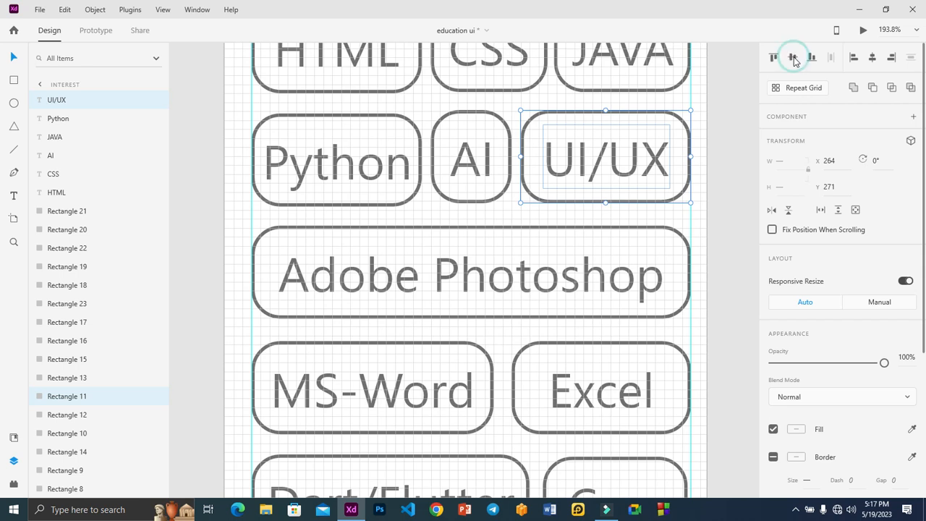
- Reapply the vertical and horizontal centre alignments to the Adobe Photoshop label and its button
scroll(538, 169, down, 3)
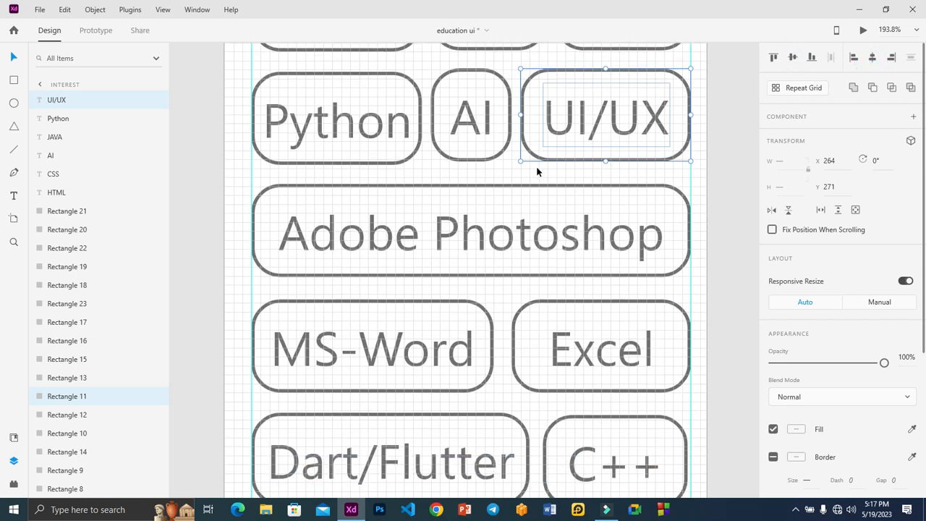
click(531, 115)
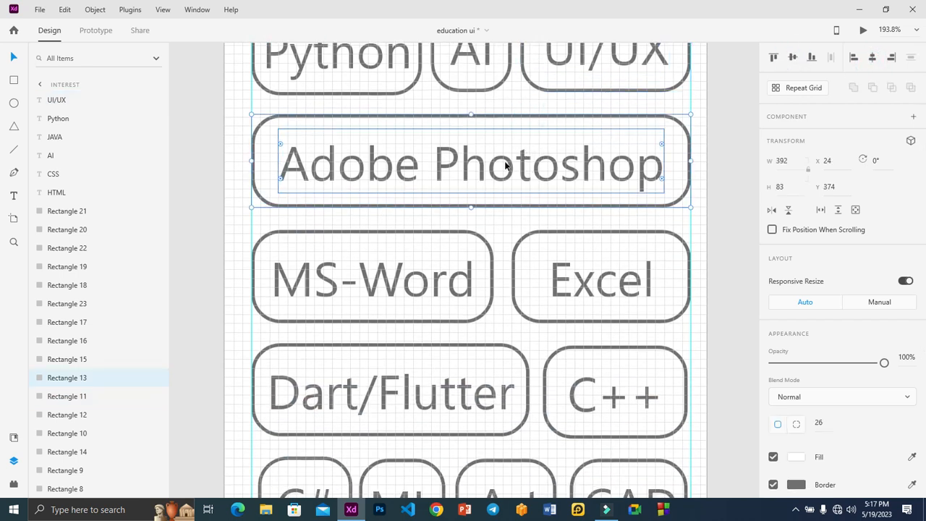
click(793, 58)
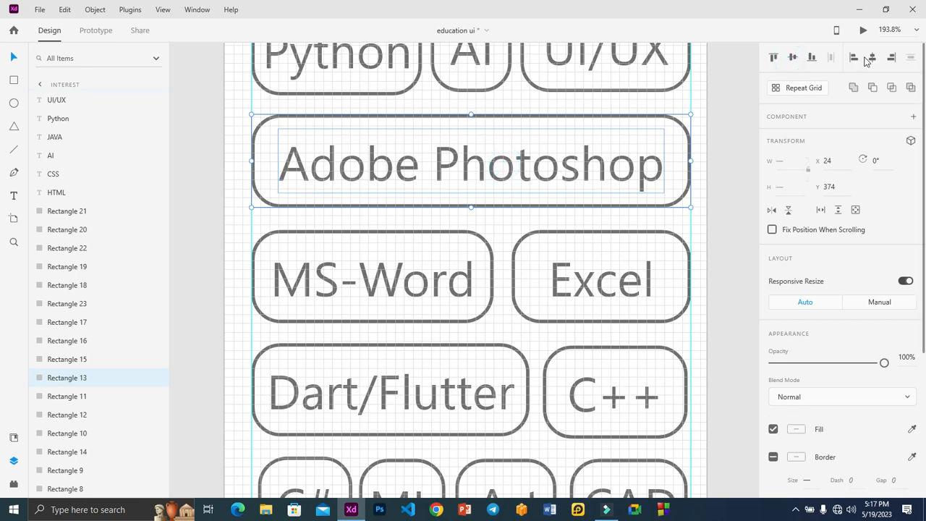
click(873, 58)
- Centre the C# and ML labels horizontally and vertically, each within its own button
scroll(503, 246, down, 4)
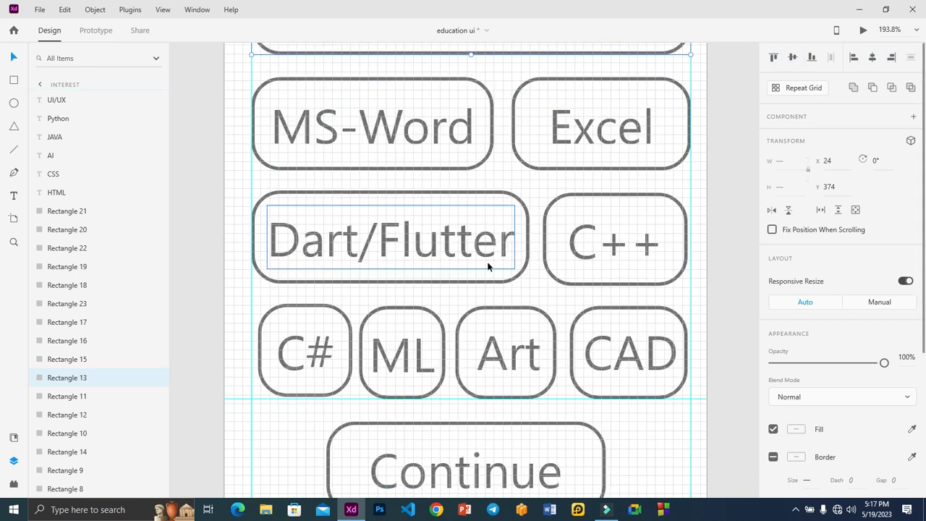
click(327, 342)
shift+click(346, 318)
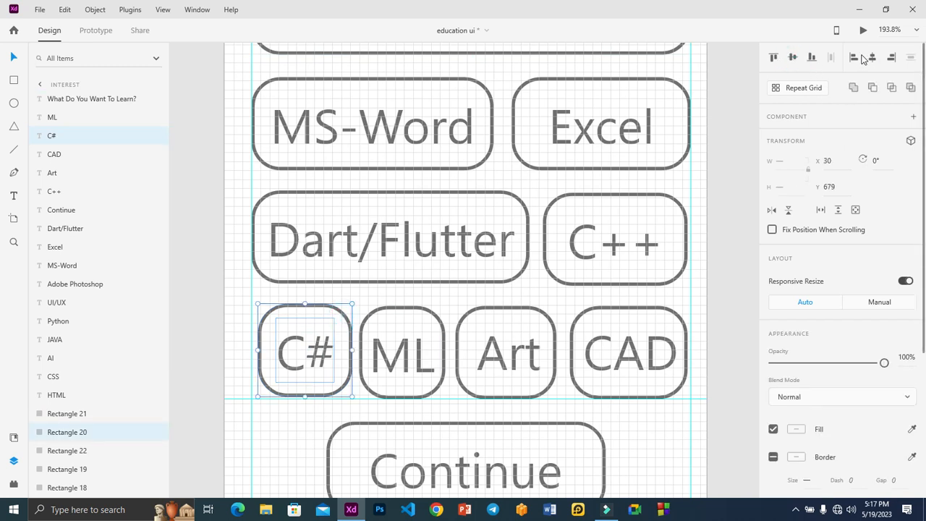
click(410, 308)
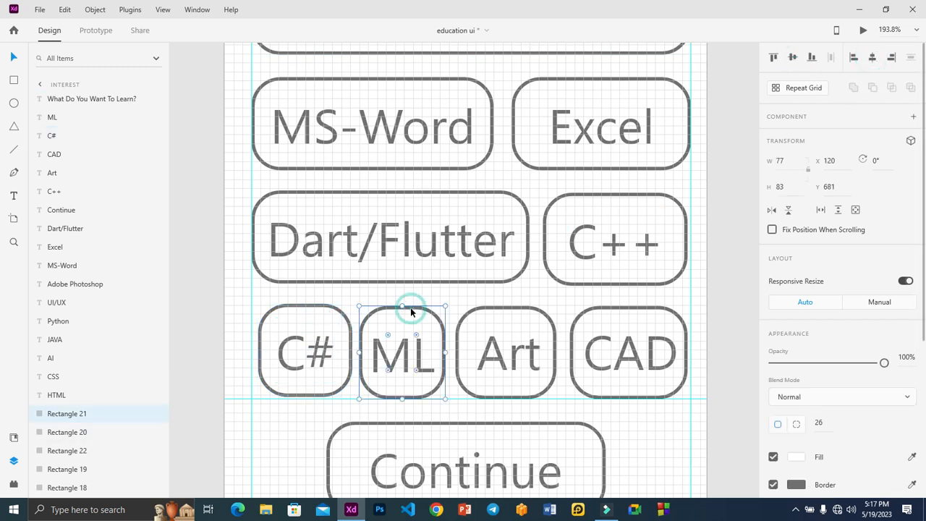
click(873, 58)
click(794, 59)
click(794, 59)
- Centre the Art label vertically and horizontally within its button
click(527, 311)
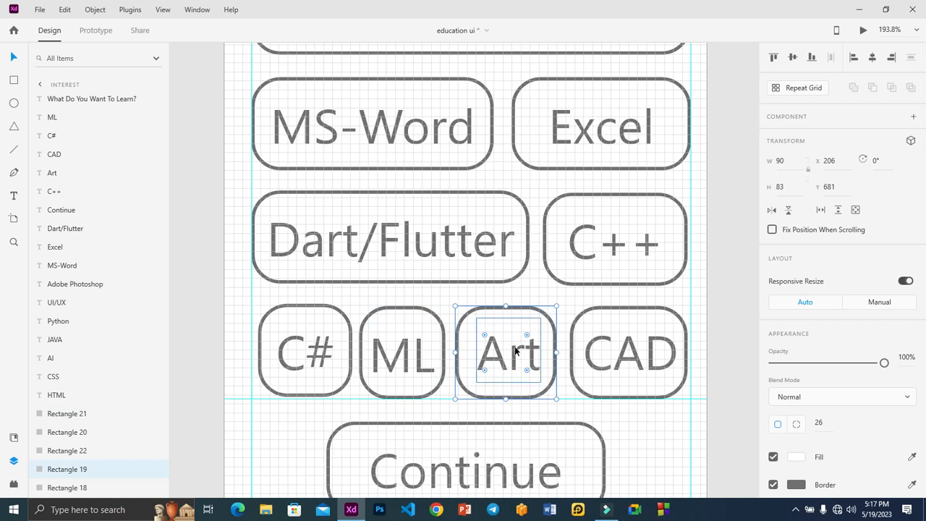
shift+click(515, 347)
click(794, 59)
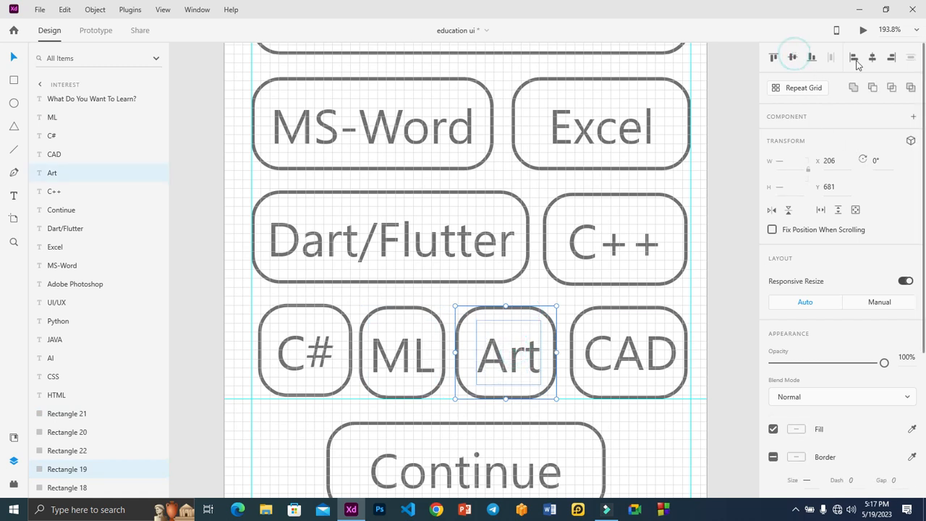
click(873, 59)
- Centre the CAD label vertically and horizontally within its button
click(657, 312)
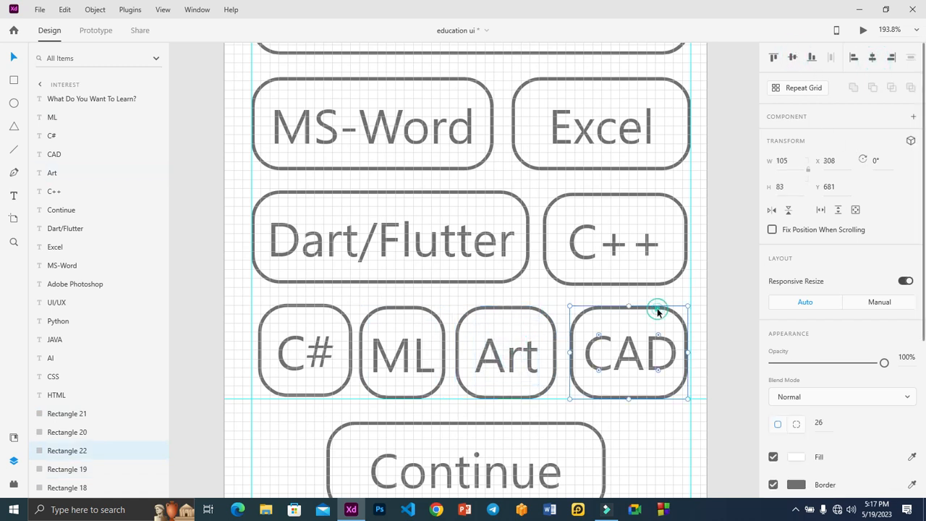
shift+click(630, 349)
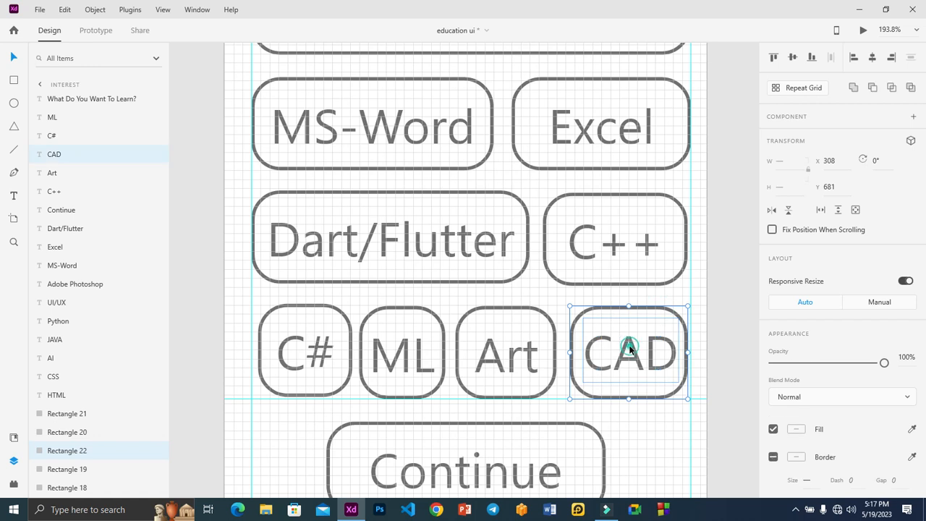
click(793, 58)
click(873, 58)
- Widen the Continue button's rectangle slightly on both sides, to a width of about 256
scroll(567, 351, down, 2)
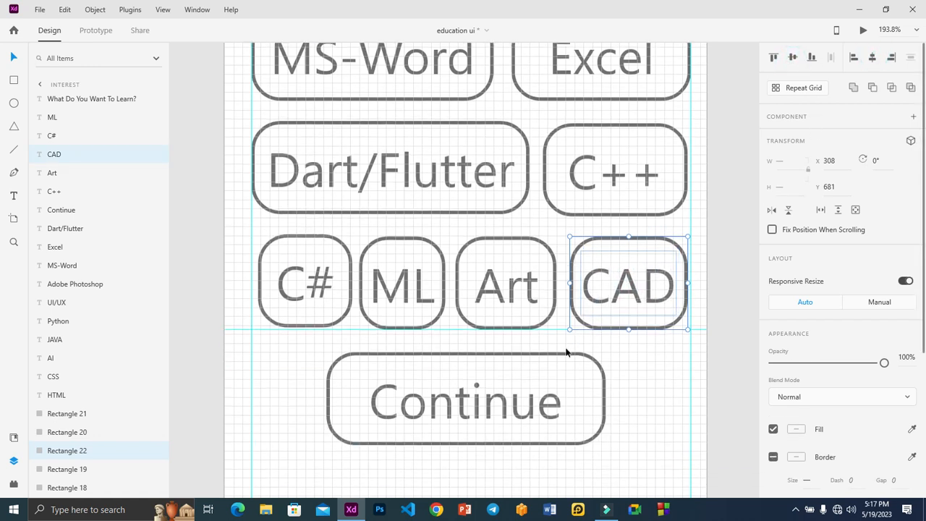
scroll(566, 351, down, 2)
click(562, 297)
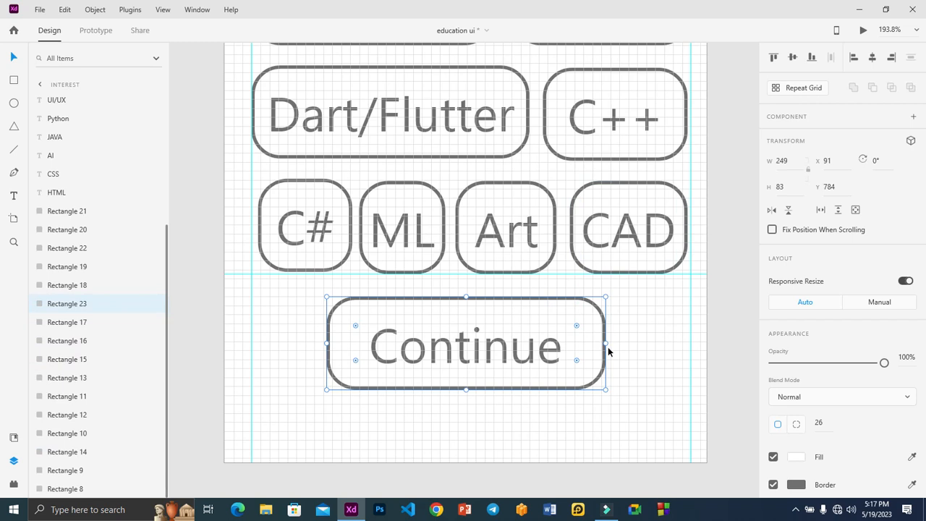
drag(606, 344, 610, 345)
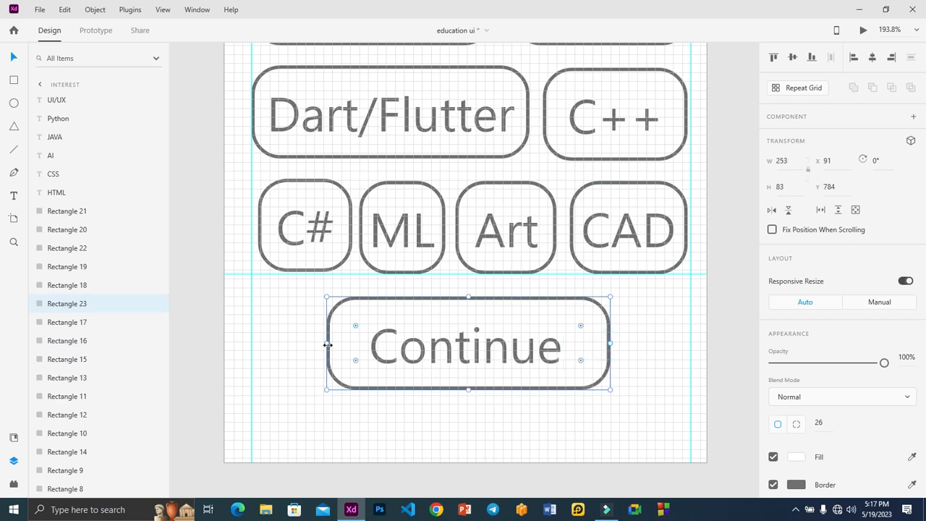
drag(327, 344, 324, 345)
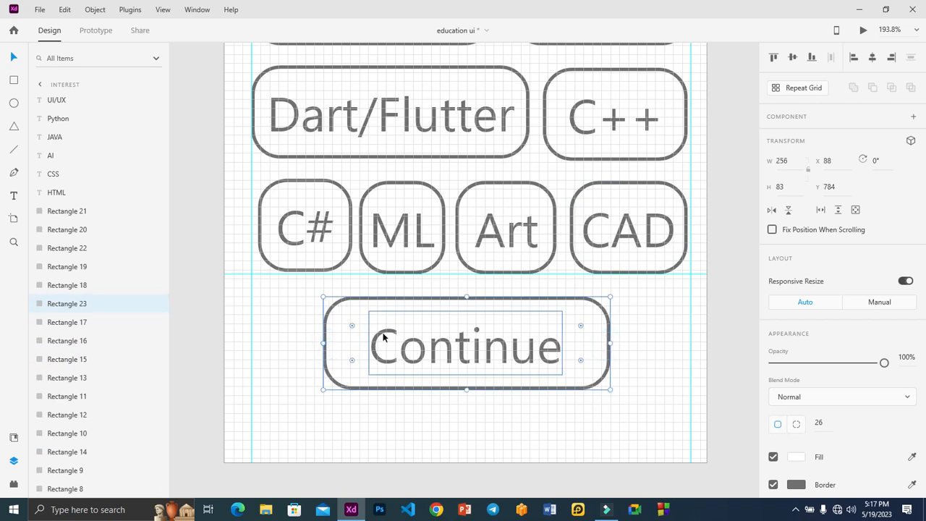
- Centre the Continue label vertically and horizontally within its button, and clear the selection
shift+click(383, 334)
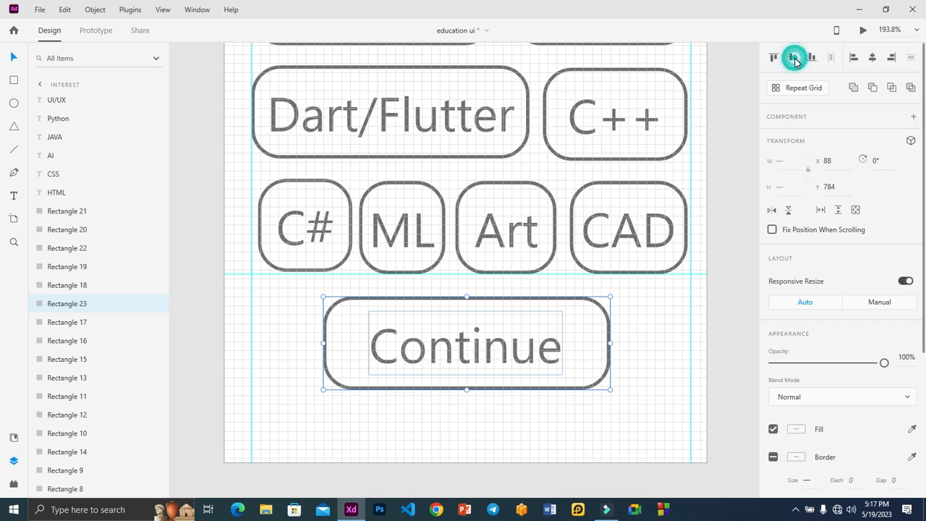
click(872, 61)
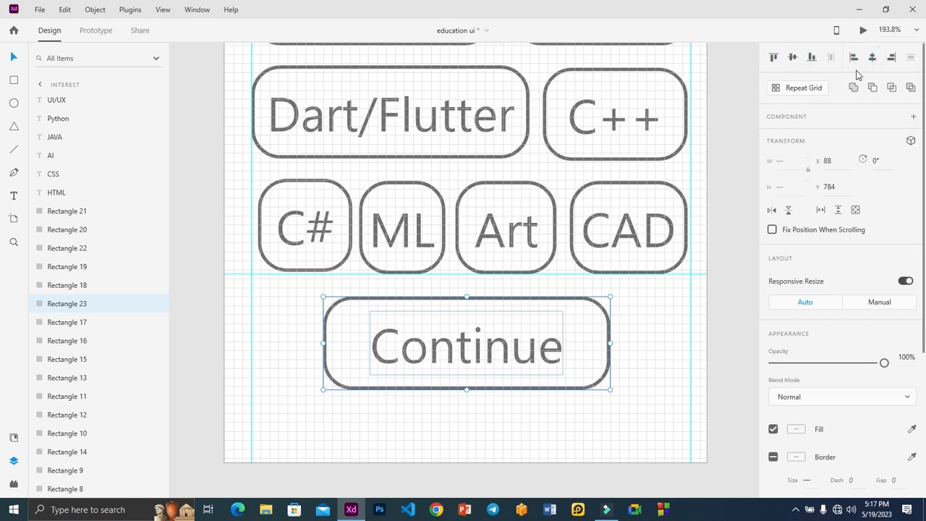
click(723, 241)
scroll(665, 272, up, 10)
scroll(665, 272, up, 20)
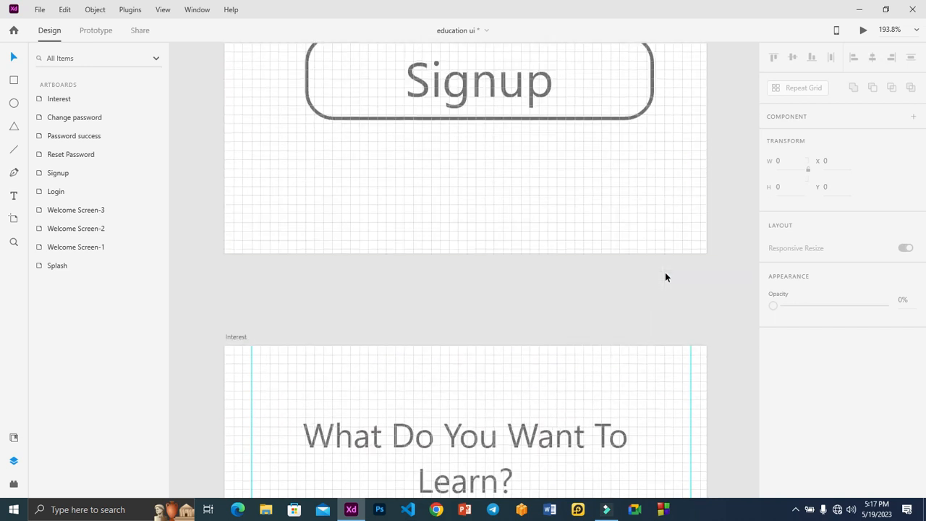
- Hide the square grid on all artboards
scroll(666, 274, up, 12)
scroll(665, 272, up, 10)
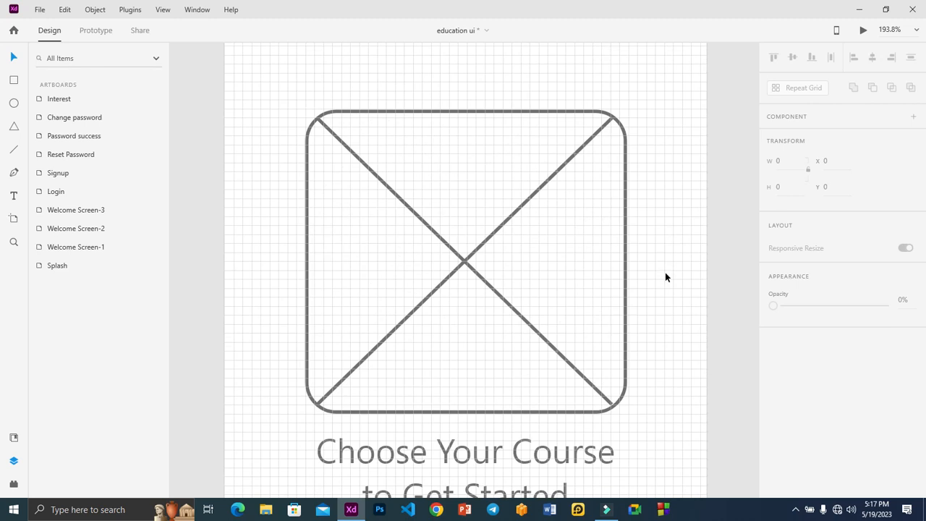
scroll(665, 272, down, 17)
scroll(639, 295, down, 14)
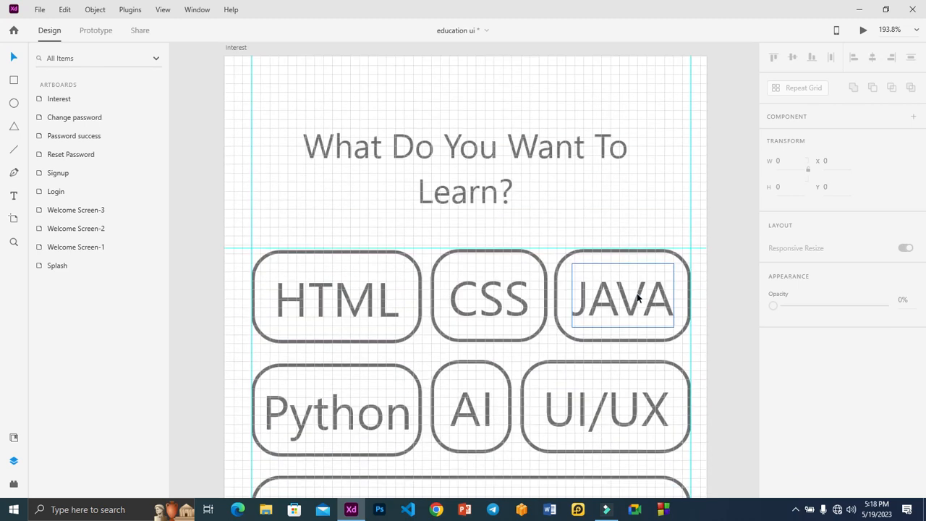
scroll(597, 269, down, 3)
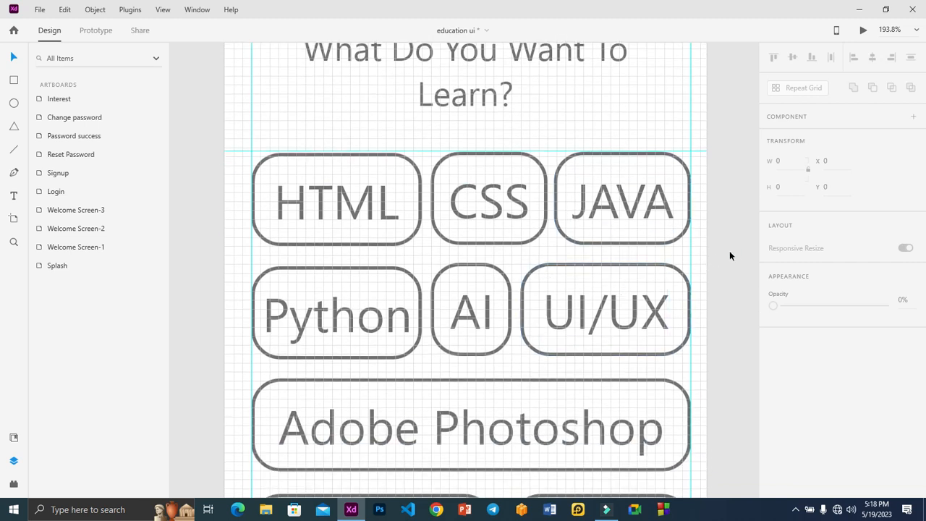
key(ctrl+0)
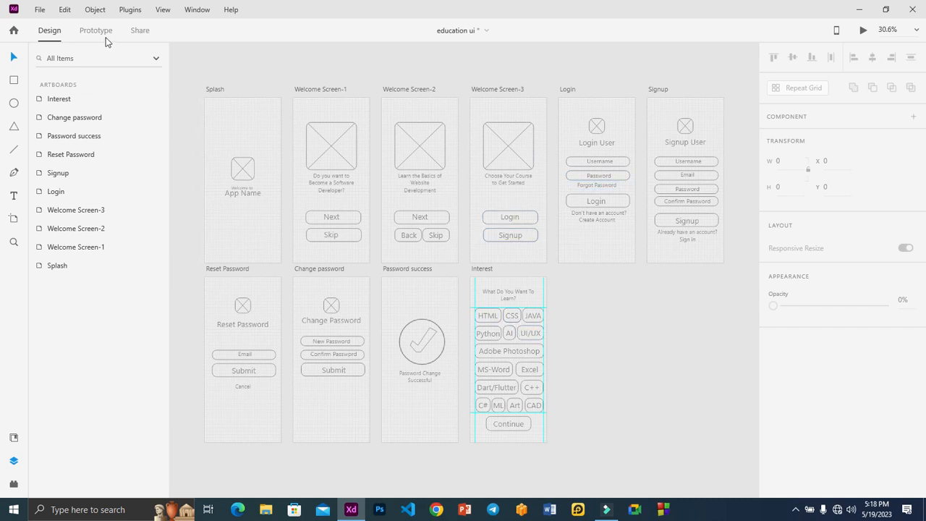
click(166, 13)
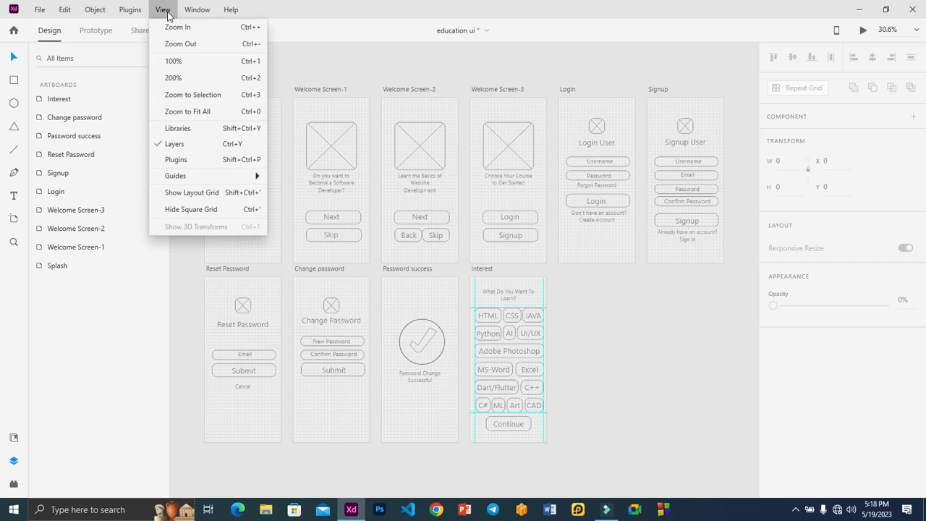
click(212, 209)
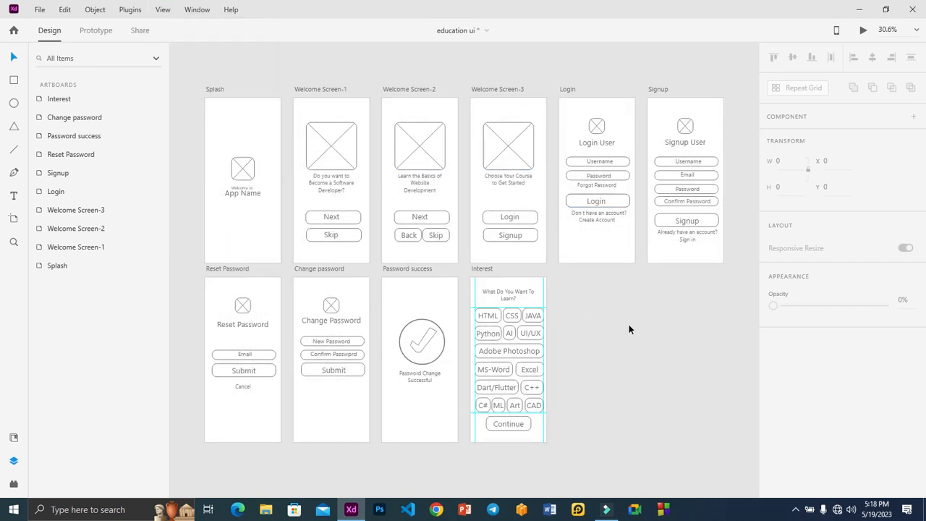
- Remove all the vertical and horizontal guides from the Interest artboard
drag(474, 300, 466, 300)
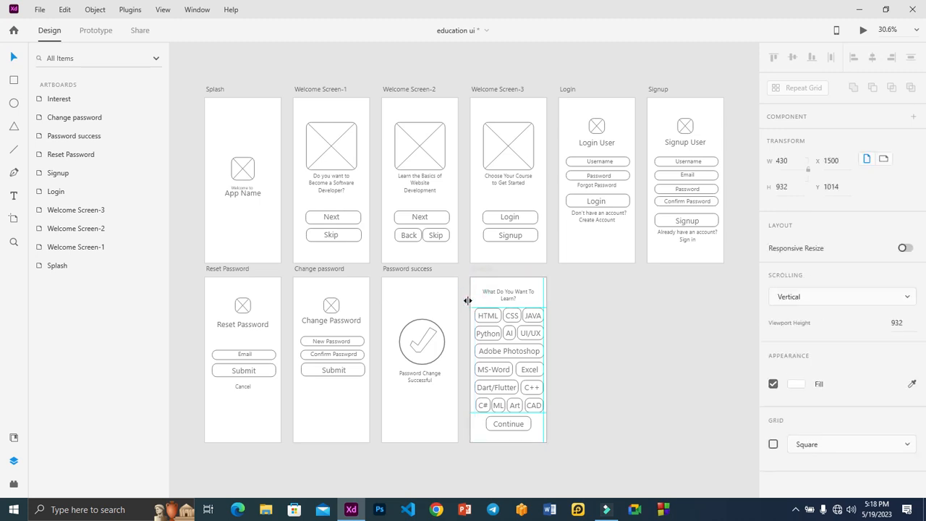
drag(545, 306, 468, 320)
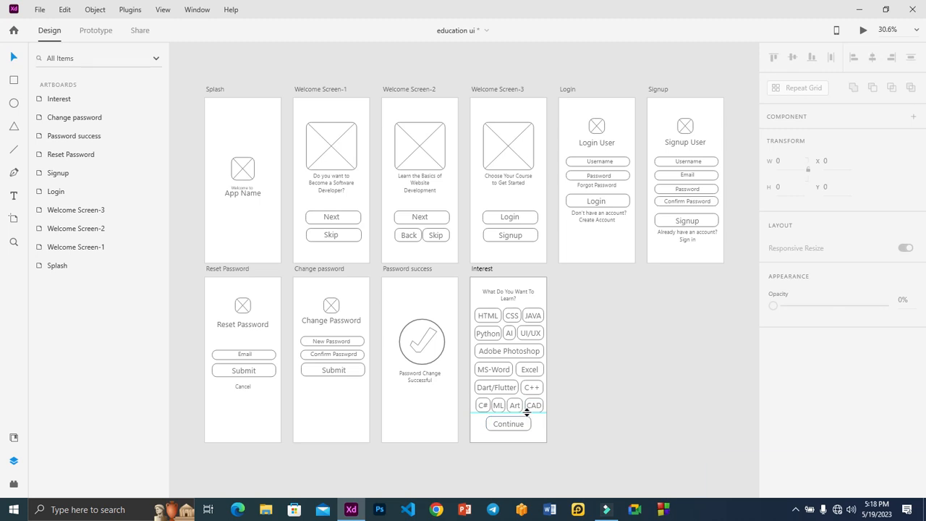
drag(528, 411, 513, 273)
click(592, 293)
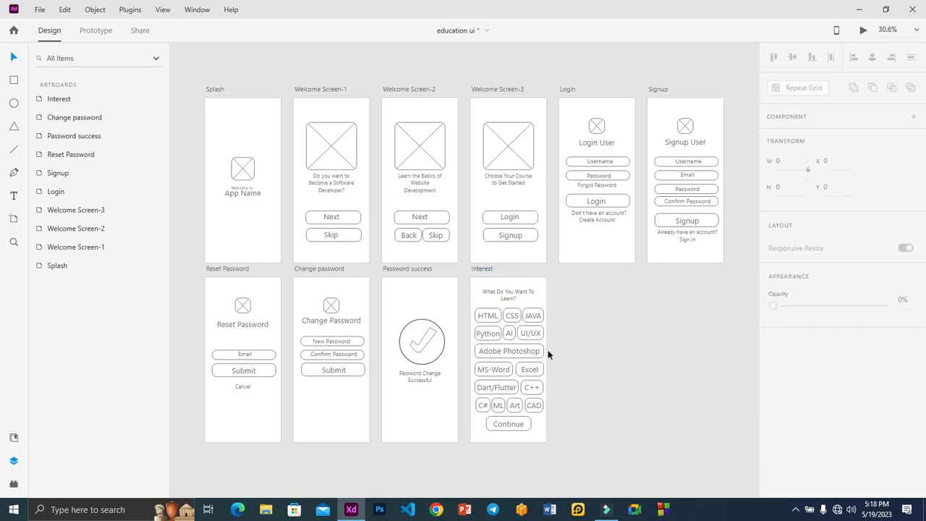
- Try the various align and distribute options on the Splash artboard's logo, Welcome to and App Name elements
drag(193, 87, 285, 220)
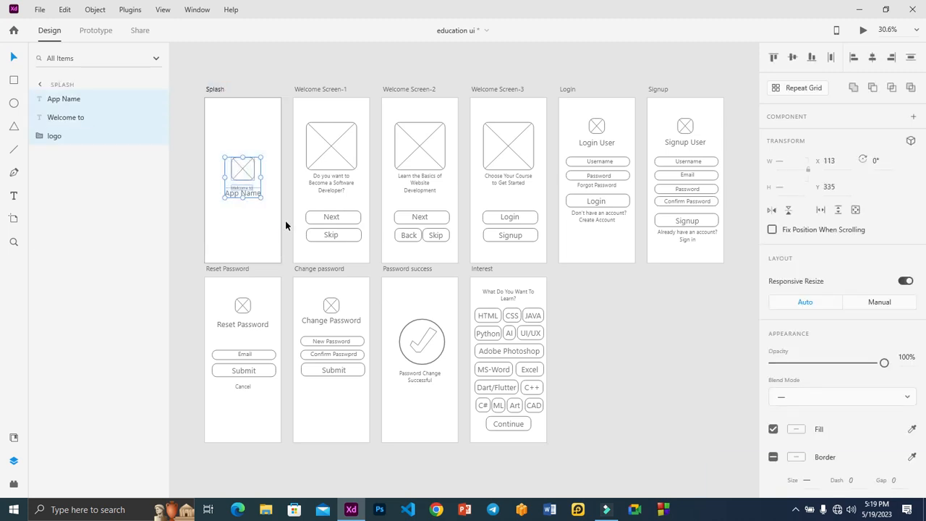
click(794, 57)
click(774, 58)
click(795, 58)
click(811, 58)
click(830, 58)
click(856, 59)
click(873, 58)
click(893, 59)
click(909, 59)
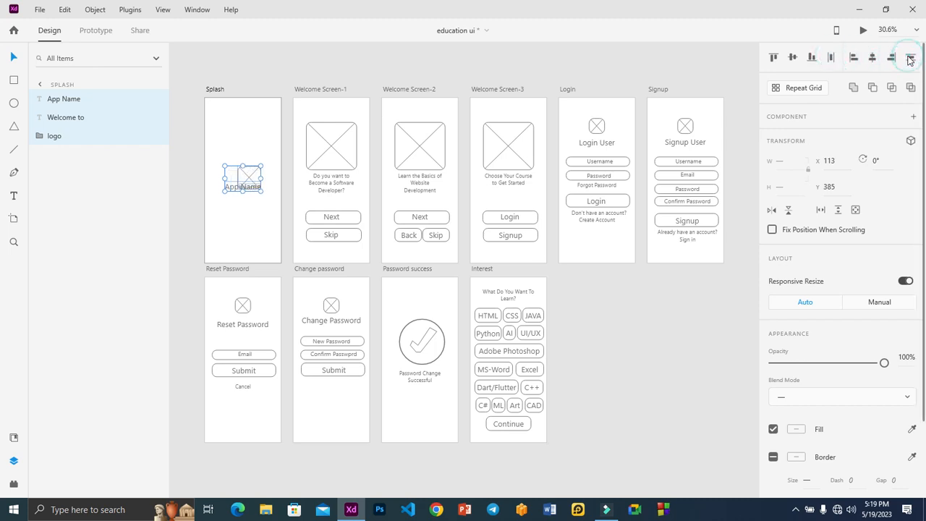
click(775, 58)
click(793, 61)
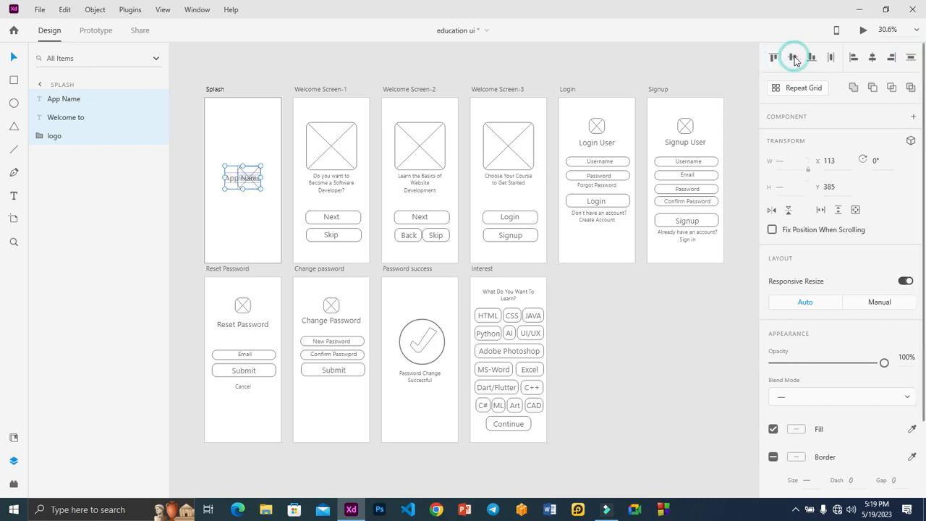
click(790, 71)
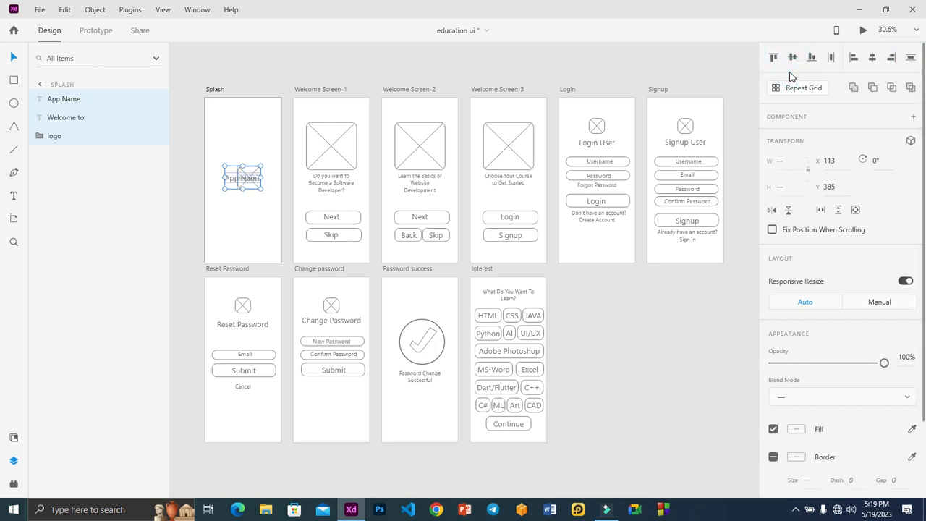
- Undo the trial alignments of the Splash artboard's logo and texts
key(ctrl+z)
key(ctrl+z)
key(ctrl+z)
key(ctrl+z)
key(ctrl+z)
key(ctrl+z)
key(ctrl+z)
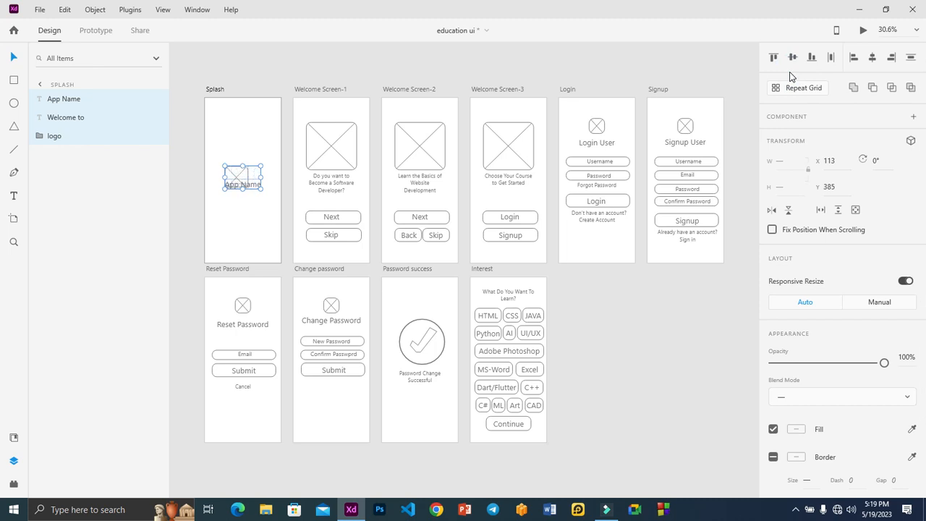
key(ctrl+z)
key(ctrl+z)
key(ctrl+z)
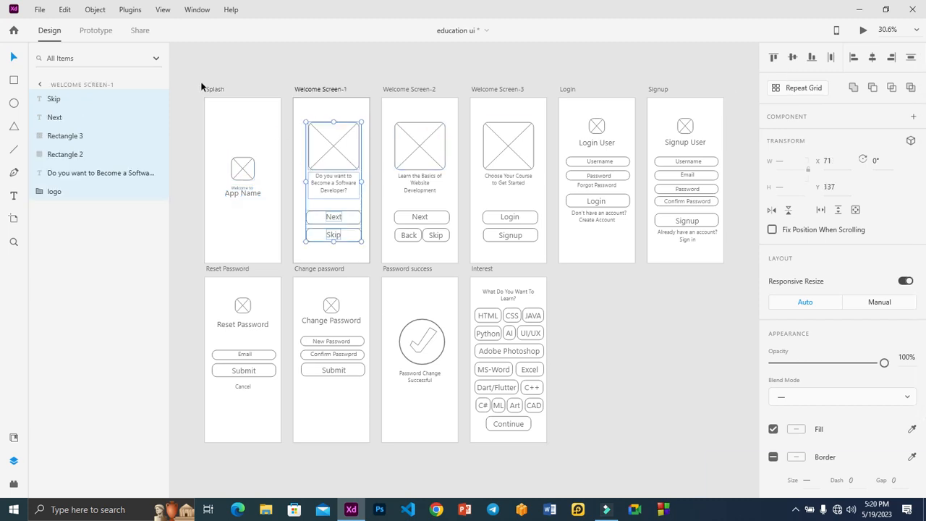
- Centre-align horizontally all elements within each of the Splash, Welcome Screen-2 and Welcome Screen-3 artboards
drag(190, 87, 278, 217)
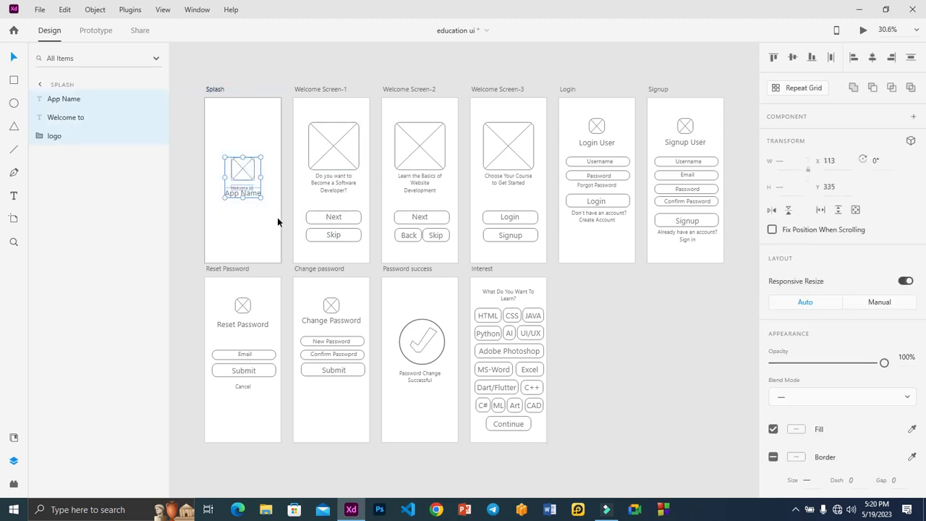
click(872, 59)
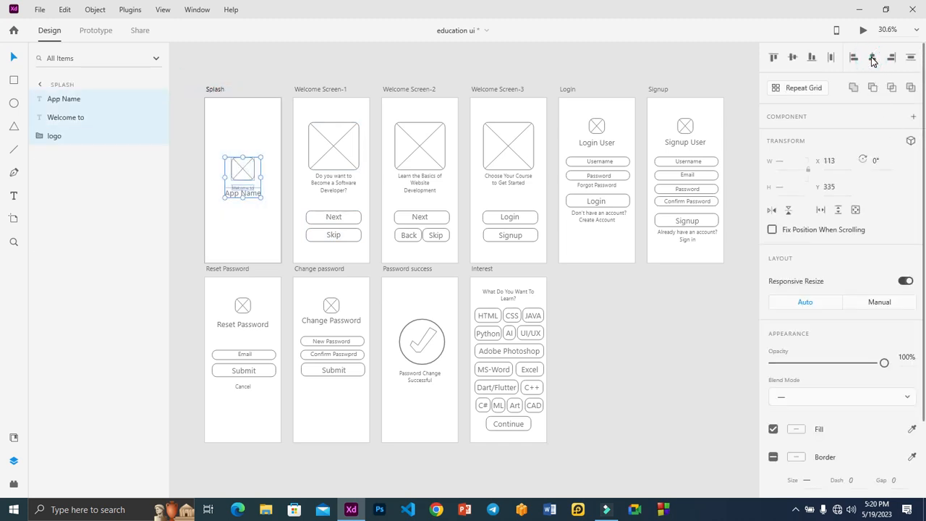
drag(377, 95, 463, 264)
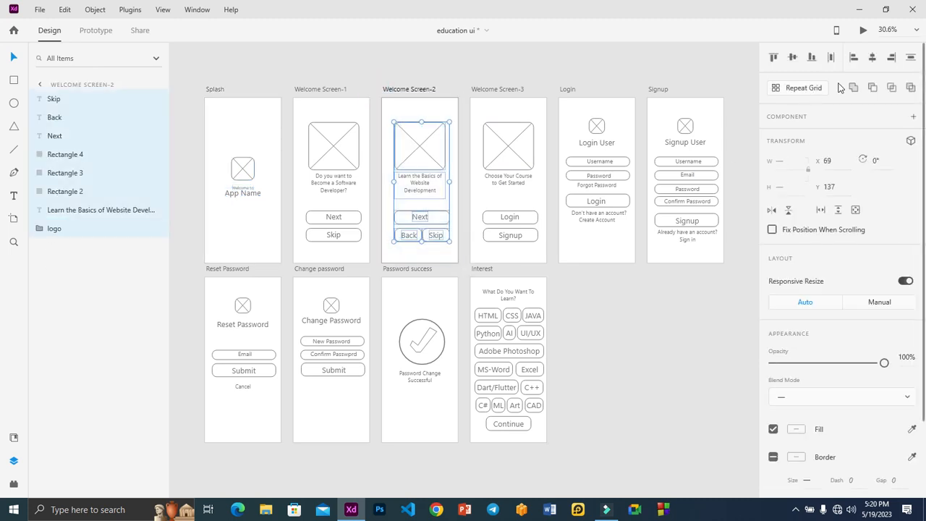
click(873, 59)
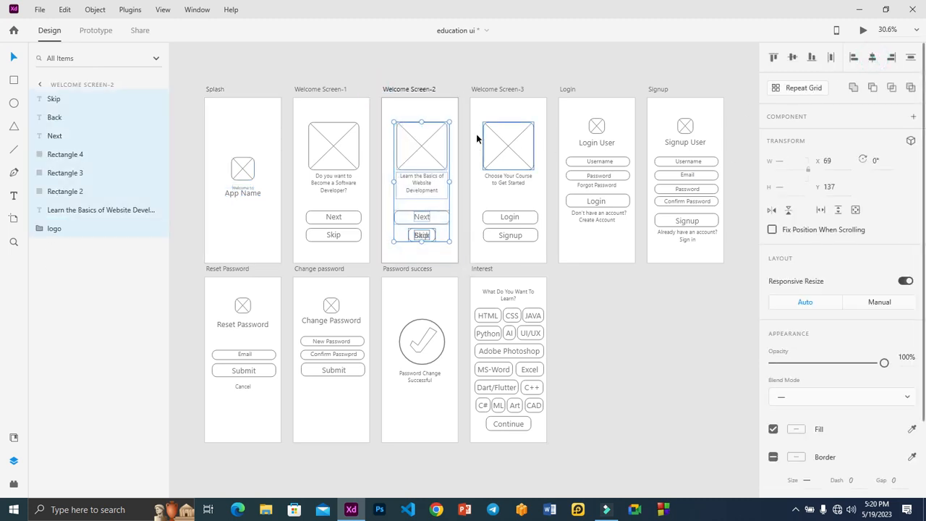
click(463, 93)
drag(549, 235, 556, 264)
click(873, 59)
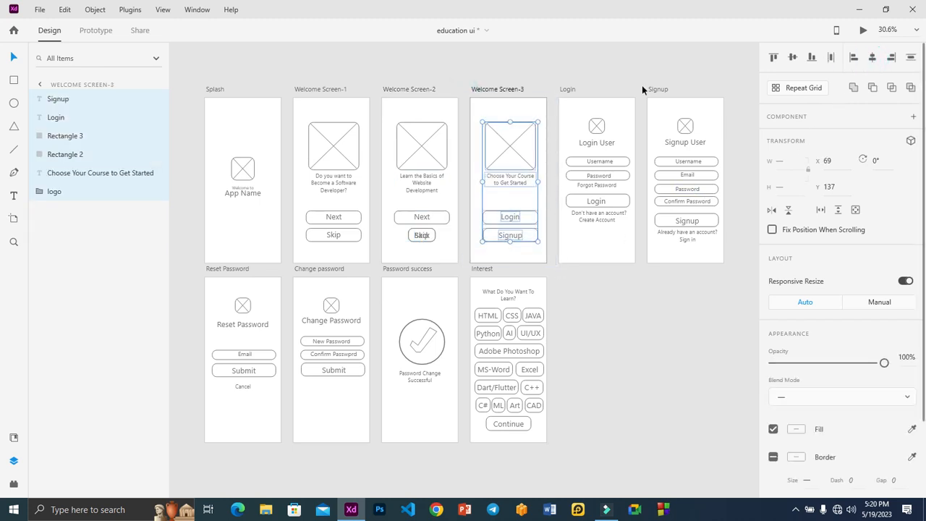
- Centre-align horizontally all elements of the Login artboard, and likewise those of the Signup artboard
drag(551, 94, 648, 244)
click(874, 59)
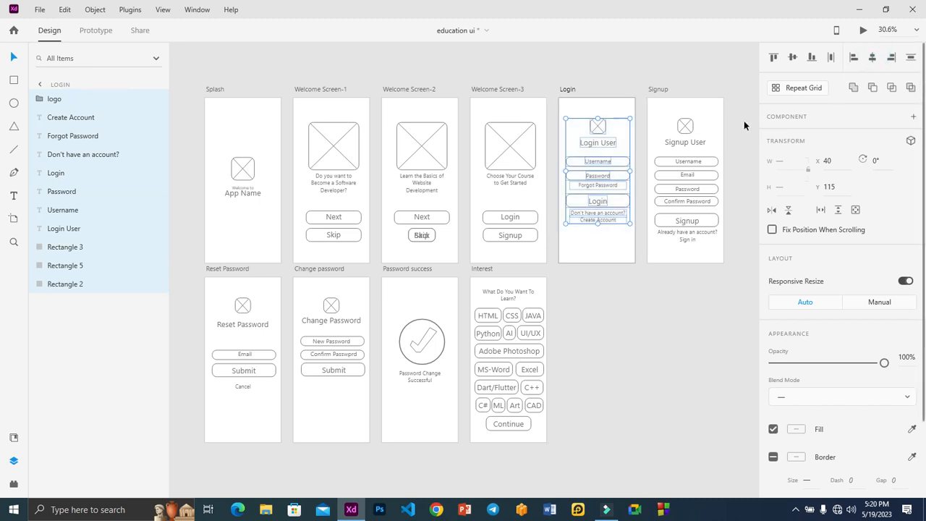
drag(739, 108, 649, 252)
click(873, 60)
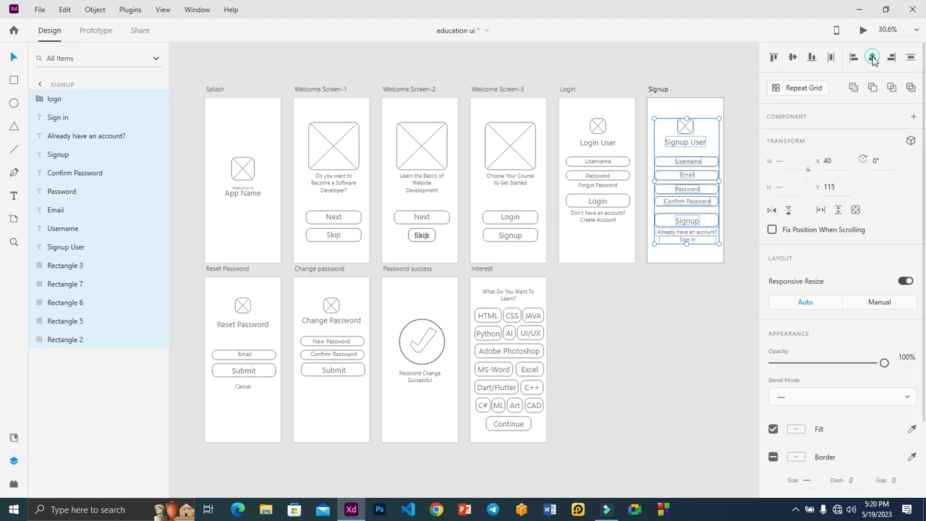
- Centre-align horizontally all elements of the Reset Password artboard, and likewise those of the Change password artboard
drag(194, 273, 290, 406)
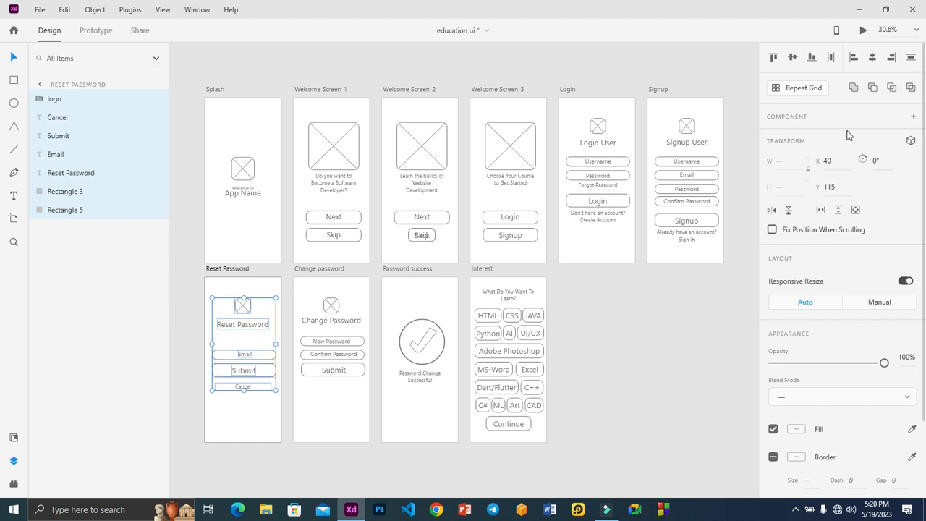
click(873, 58)
drag(367, 417, 298, 296)
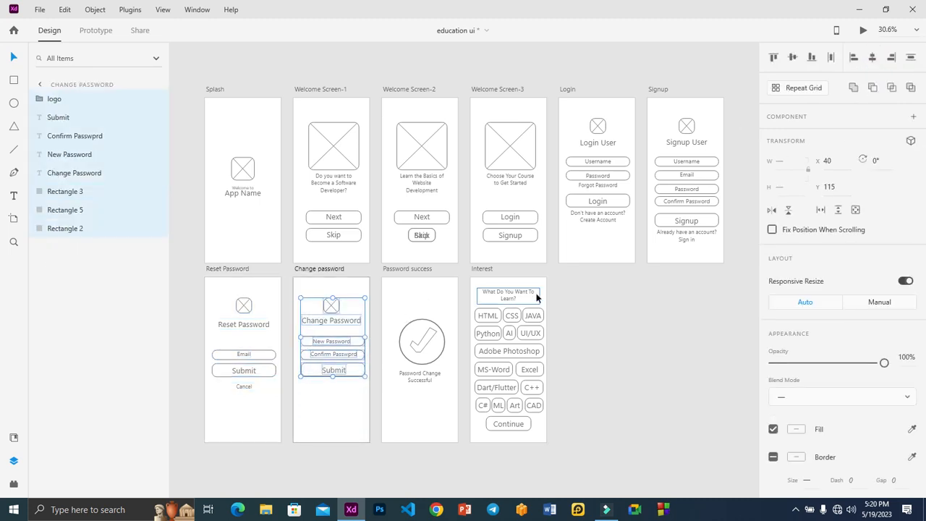
click(873, 57)
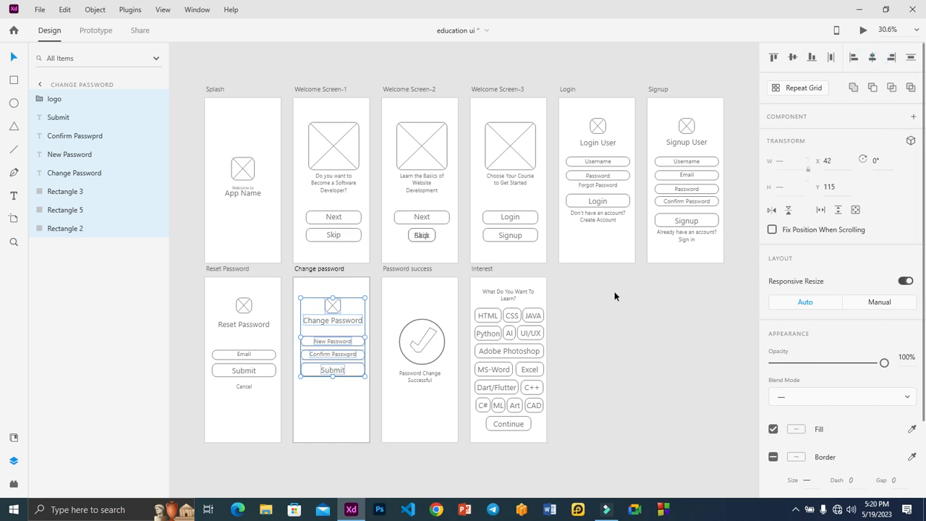
- Centre-align the circle, check mark and message horizontally on the Password success artboard
drag(375, 284, 381, 302)
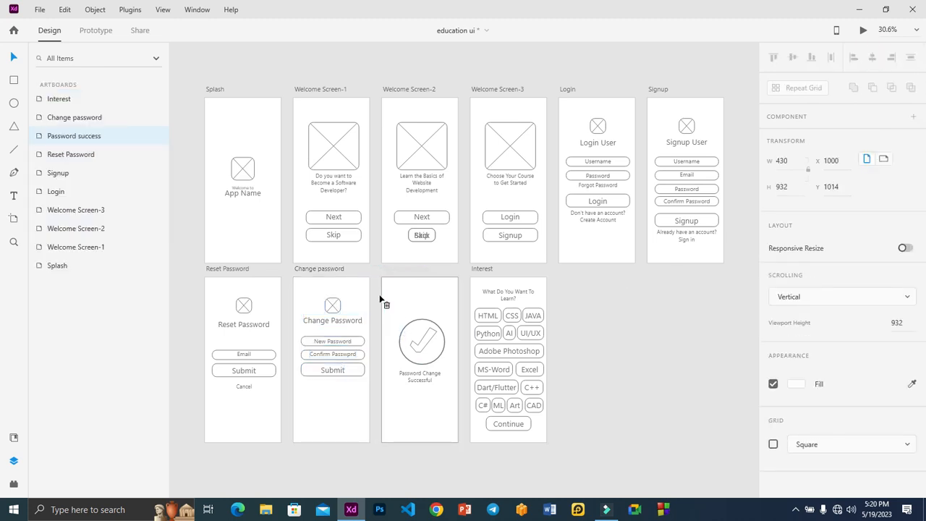
key(ctrl+z)
click(377, 296)
drag(374, 292, 471, 394)
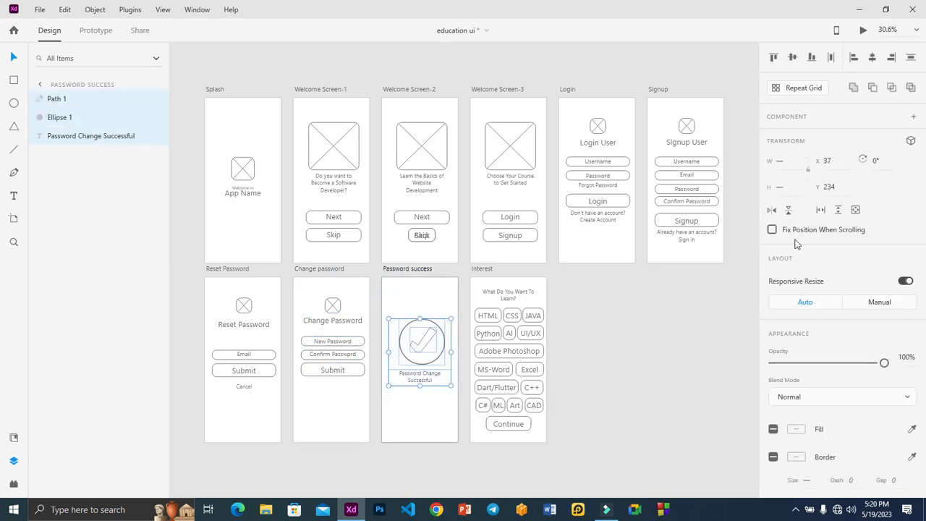
click(874, 60)
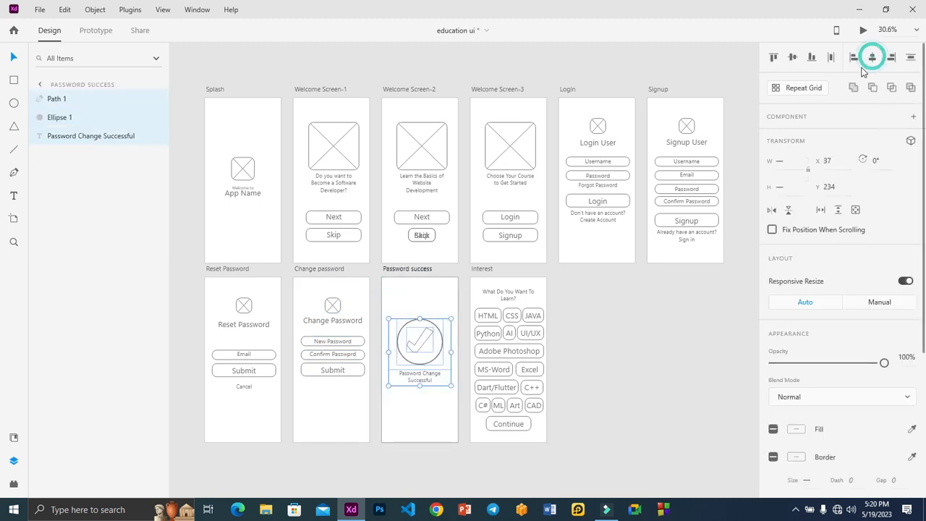
- Try horizontal centre, vertical middle and bottom alignment on all Interest artboard elements, undoing each one and clearing the selection
click(622, 408)
drag(532, 410, 454, 284)
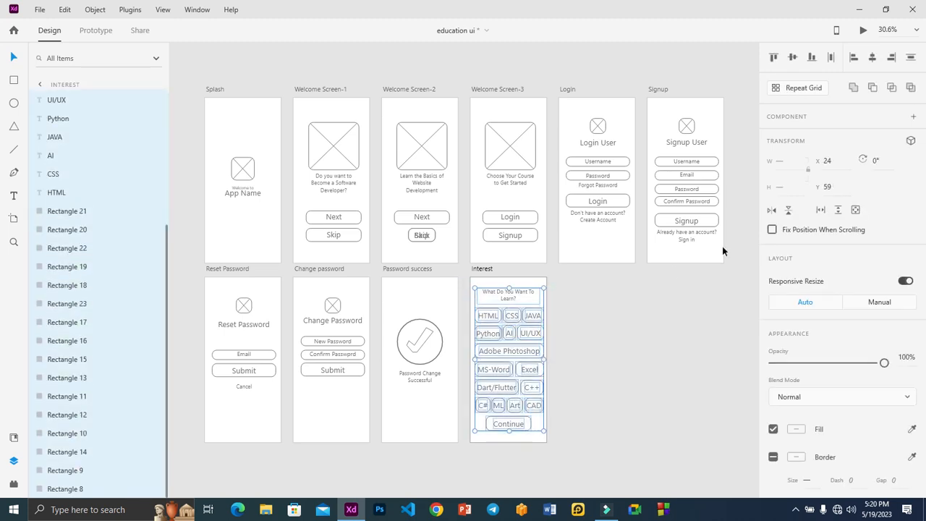
click(873, 58)
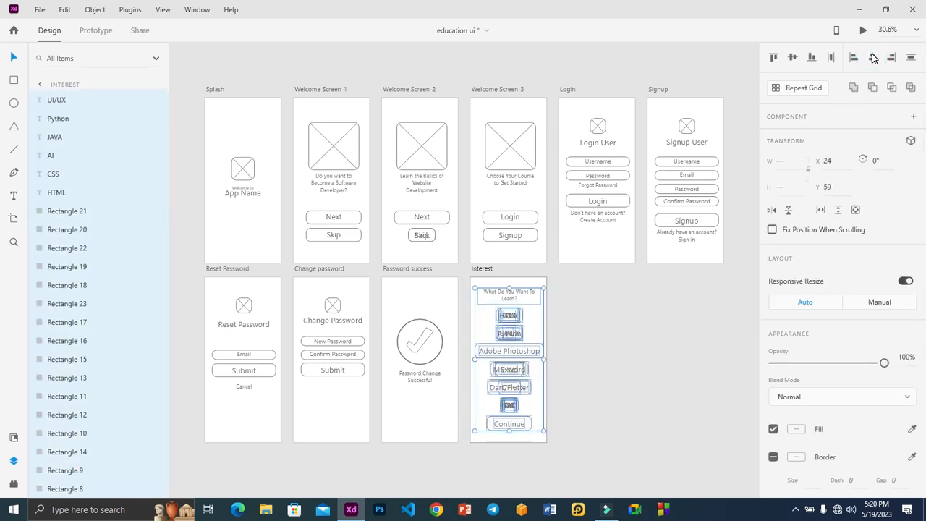
key(ctrl+z)
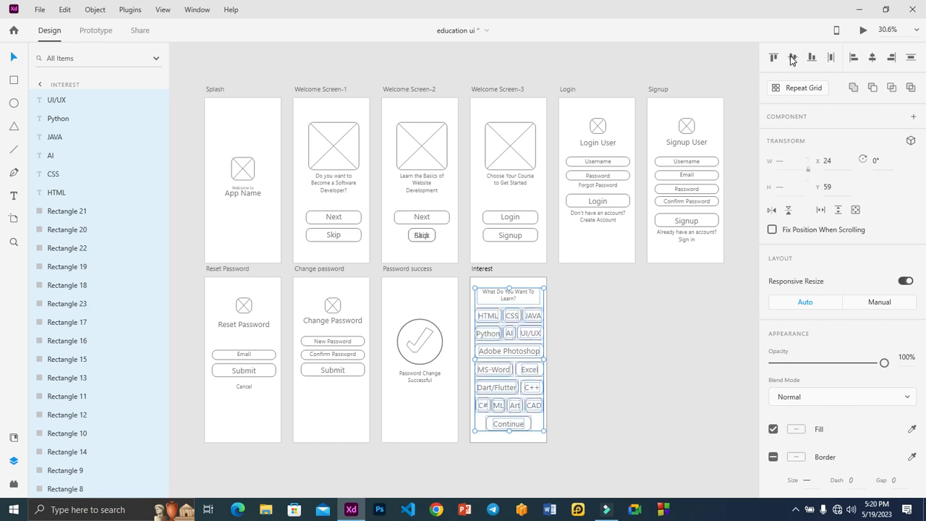
click(791, 58)
key(ctrl+z)
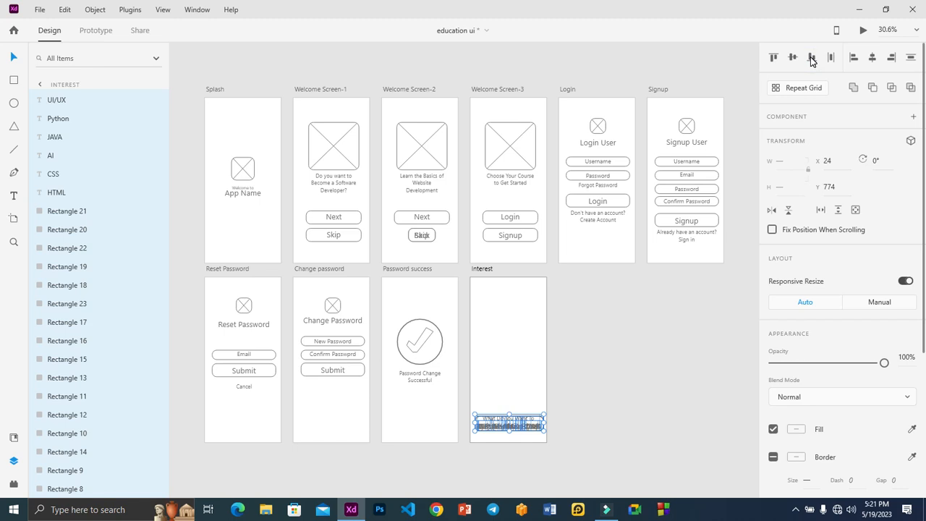
key(ctrl+z)
click(680, 287)
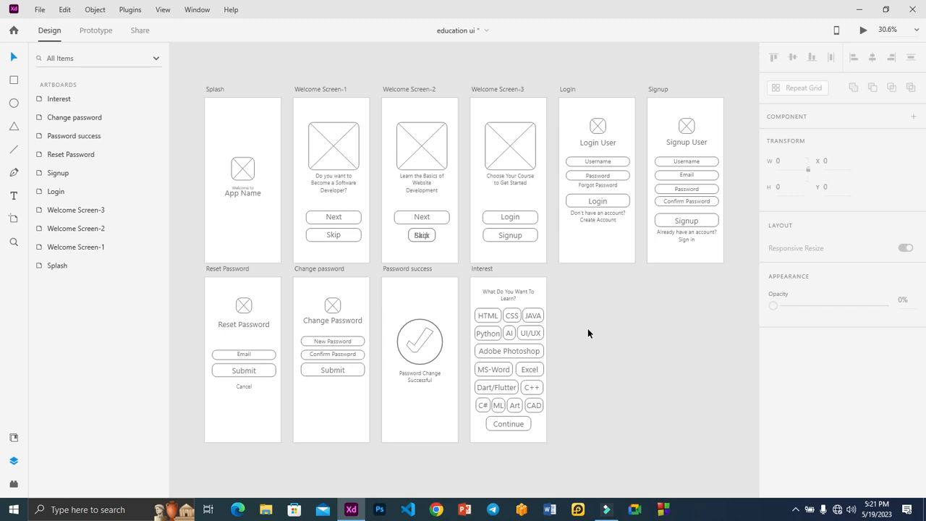
- Examine the layout of the Interest artboard and its neighbouring artboards at closer zoom
click(476, 283)
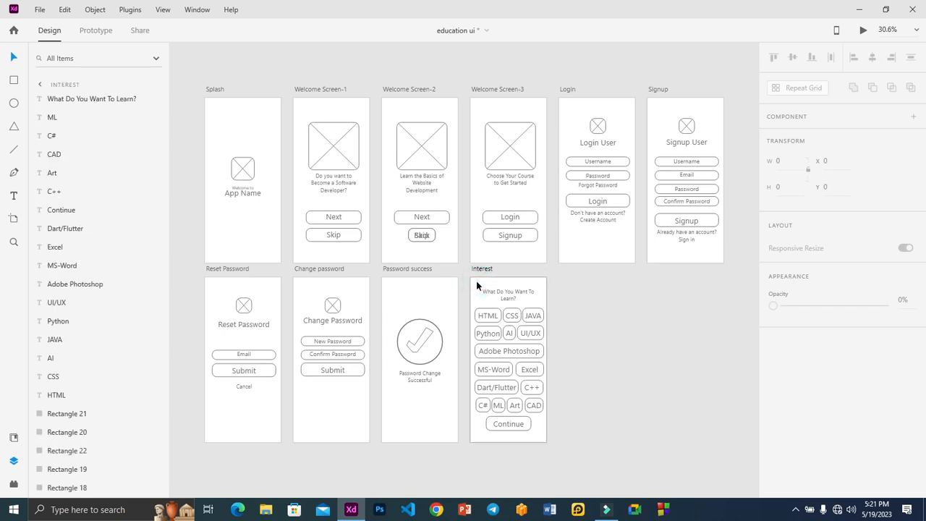
key(ctrl+3)
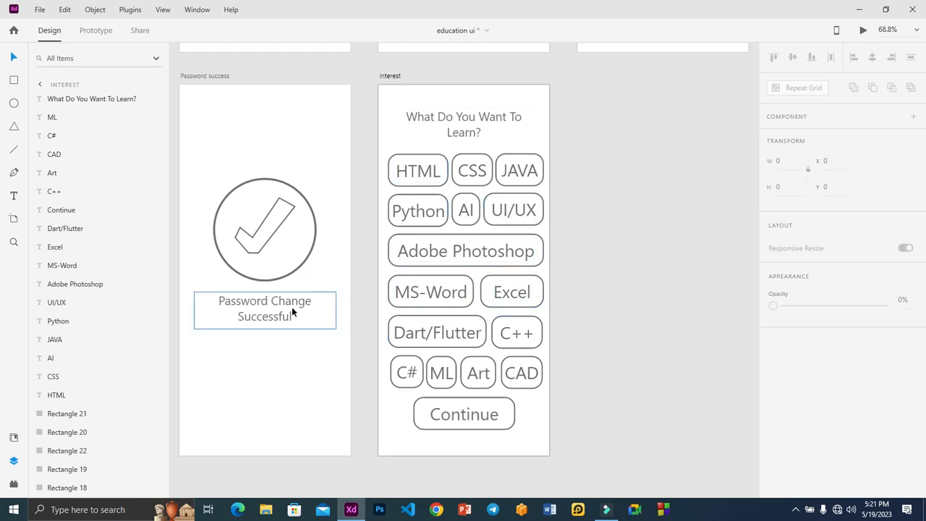
scroll(495, 267, up, 10)
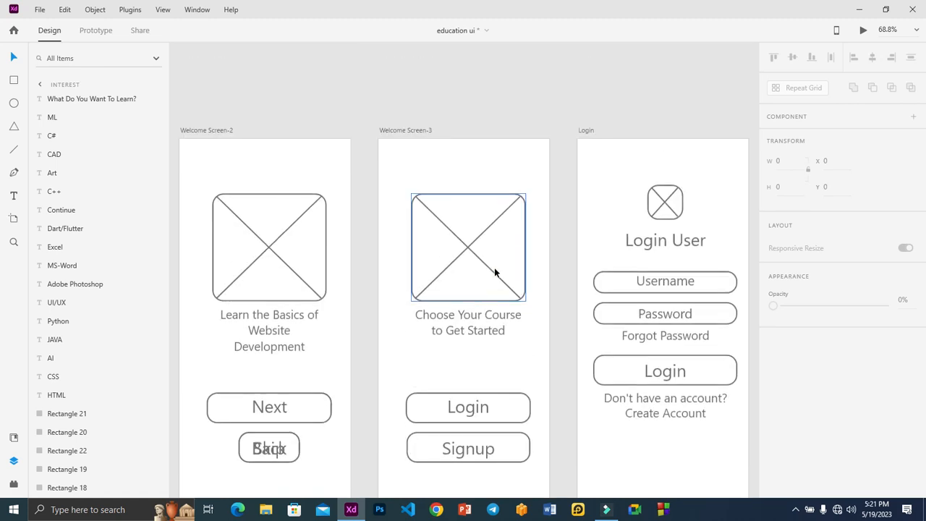
scroll(495, 272, up, 3)
scroll(495, 272, down, 8)
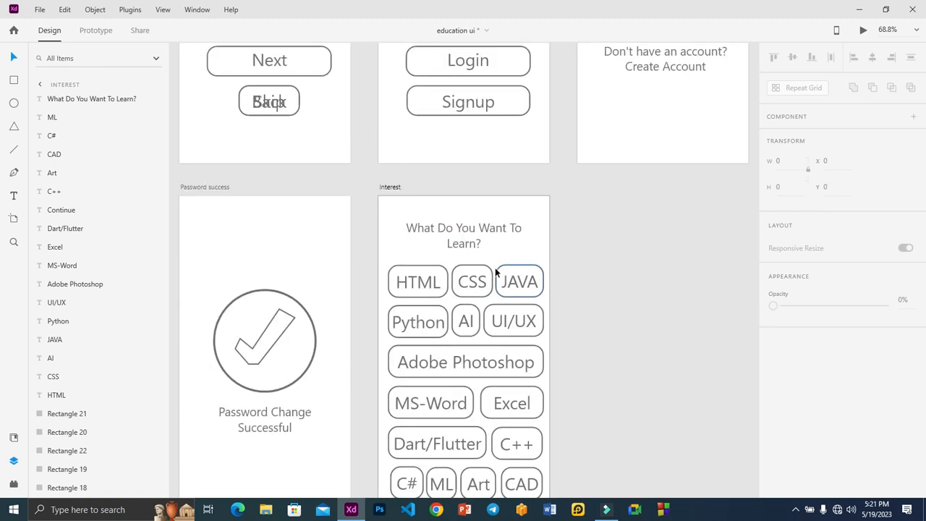
scroll(496, 272, down, 5)
scroll(505, 256, up, 2)
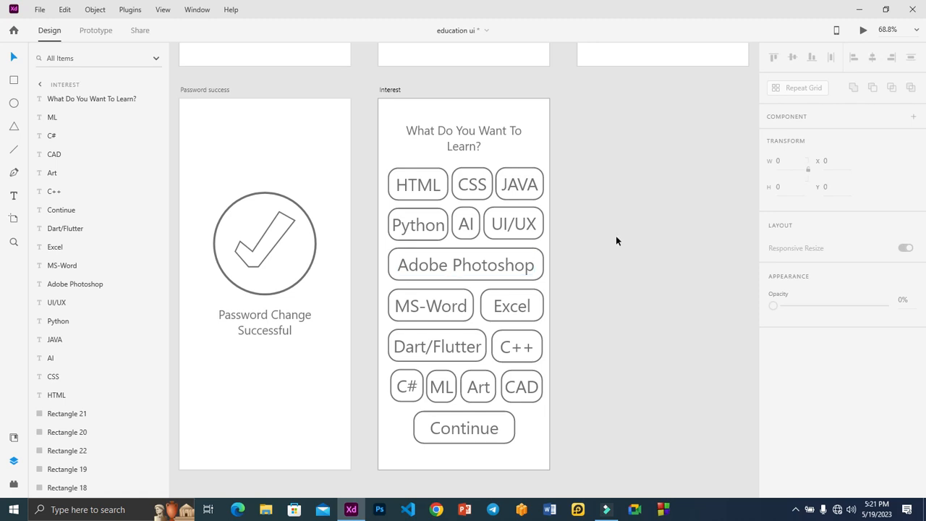